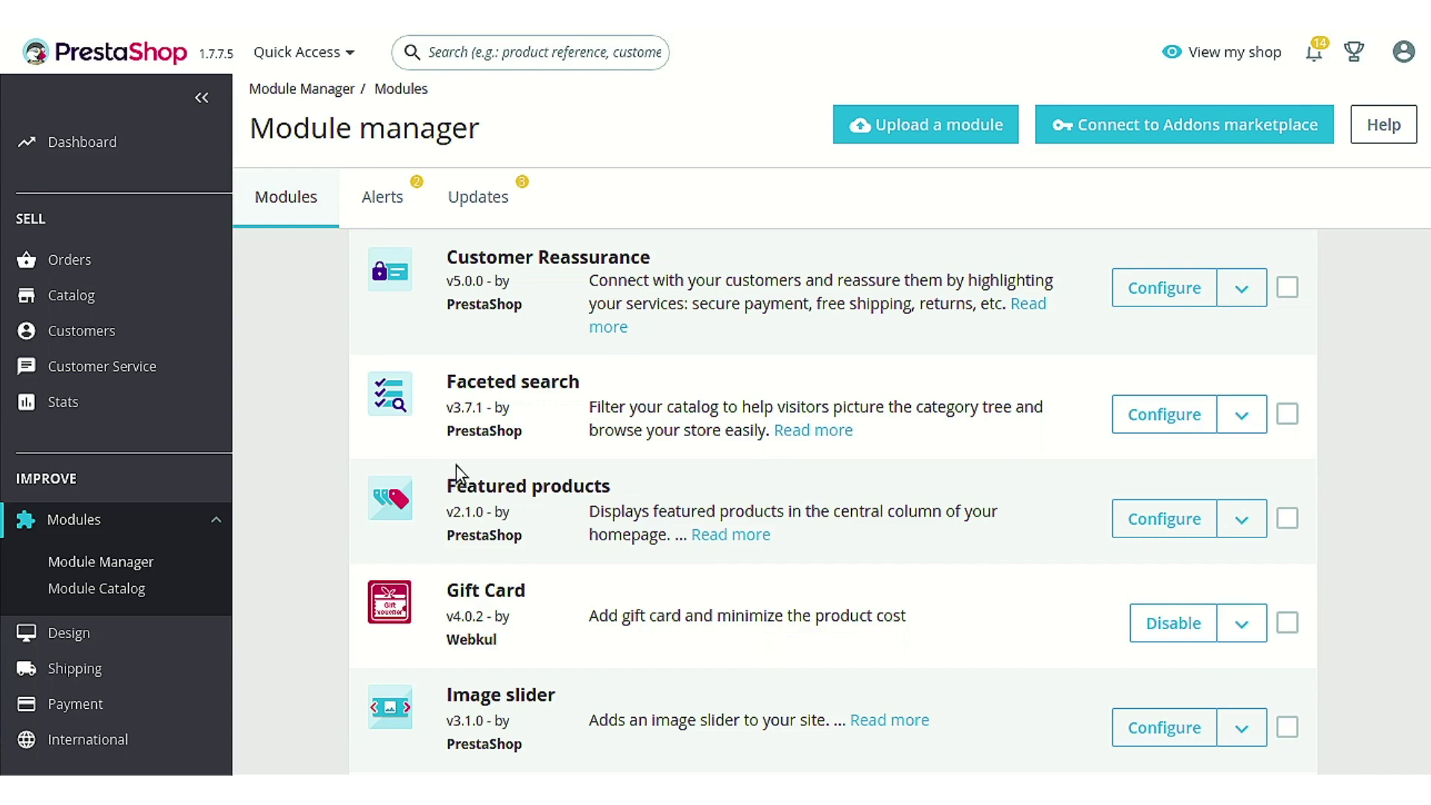
- Go to the Catalog Products list, where Gift Card (ID 20) is listed at $500.00
mouse_move(134, 299)
left_click(93, 334)
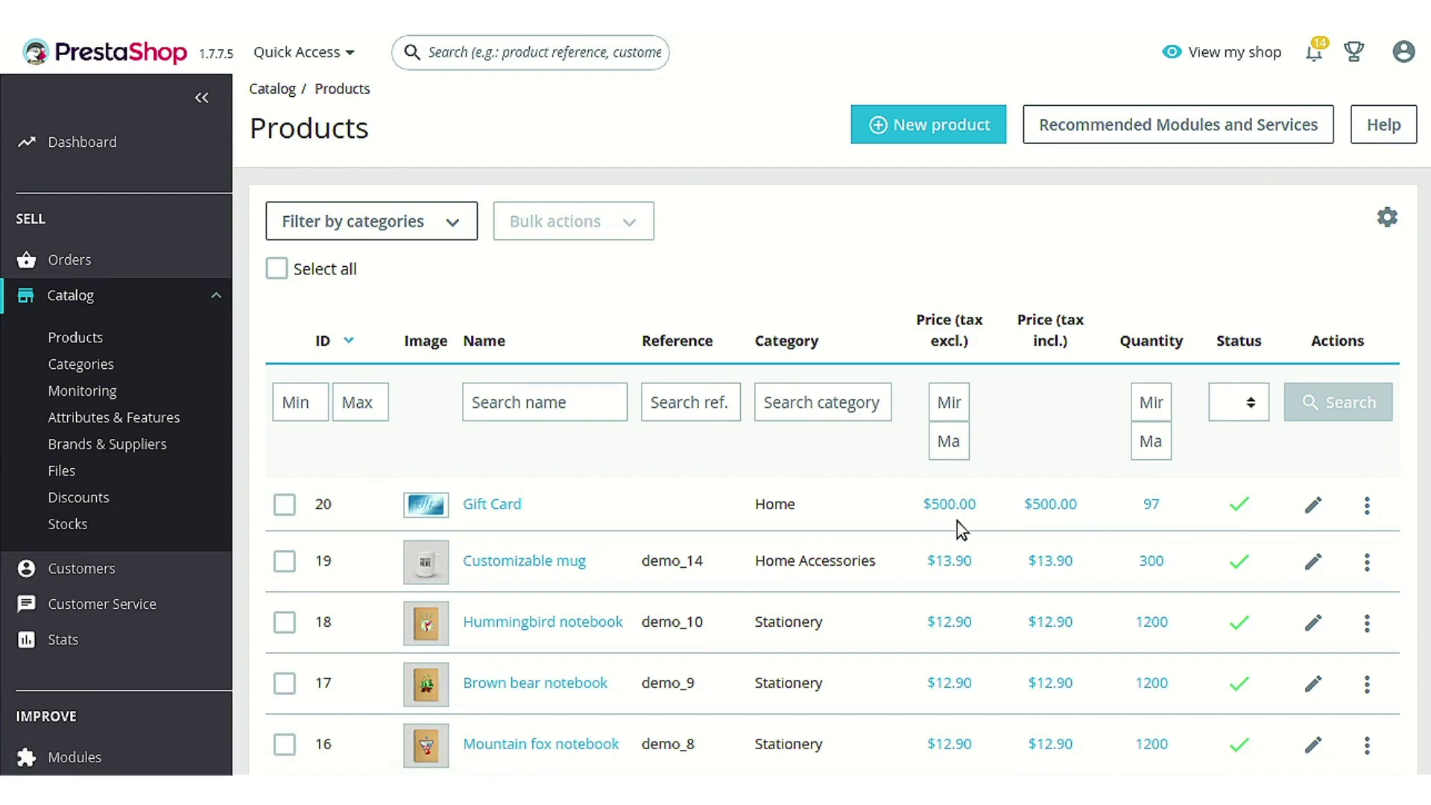
- Edit the Gift Card product and show its Modules tab with the Webkul Gift Card module
left_click(1313, 510)
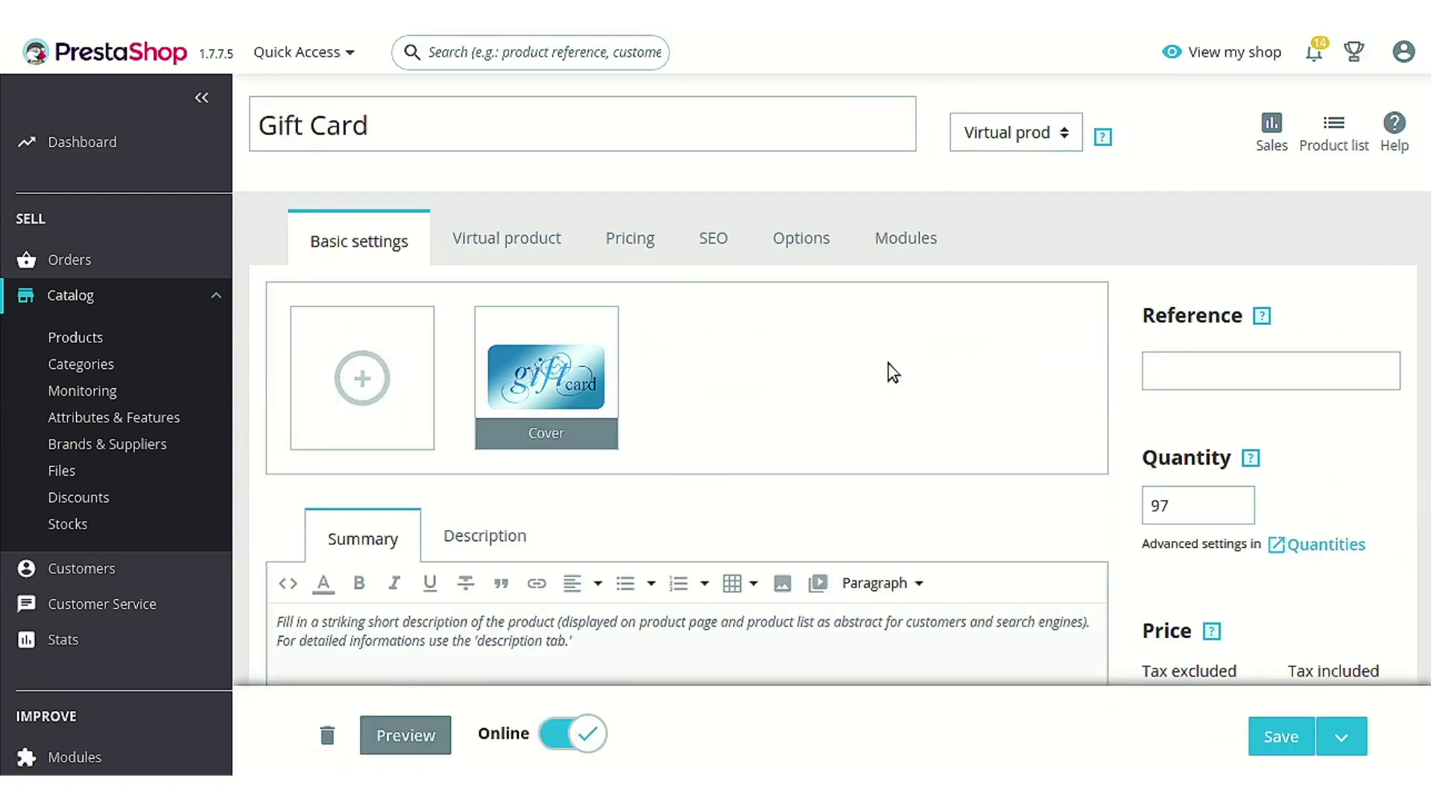
left_click(911, 246)
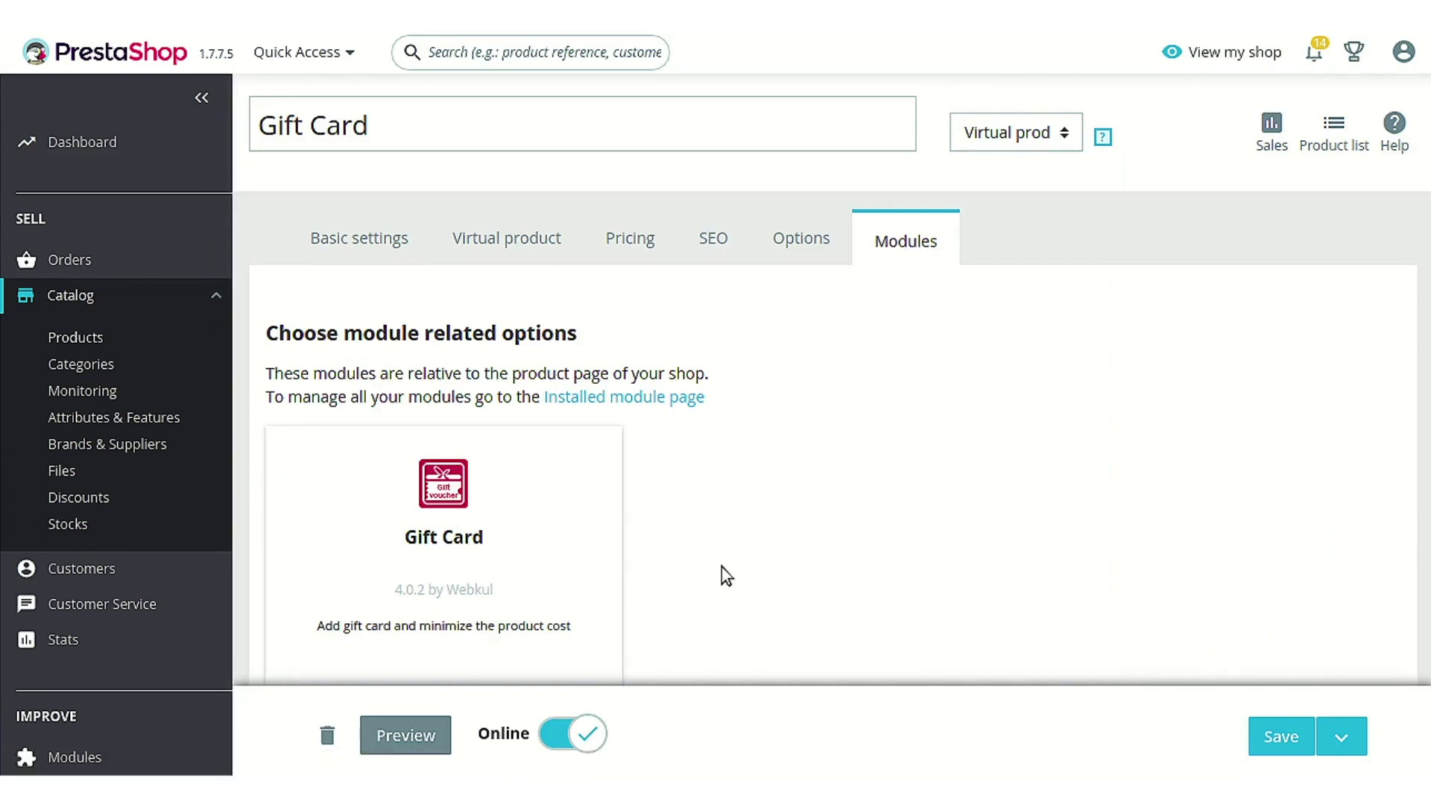
- Configure the Gift Card module for this product and set 'create this product as a Gift Card' to No
scroll(648, 495, "down", 2)
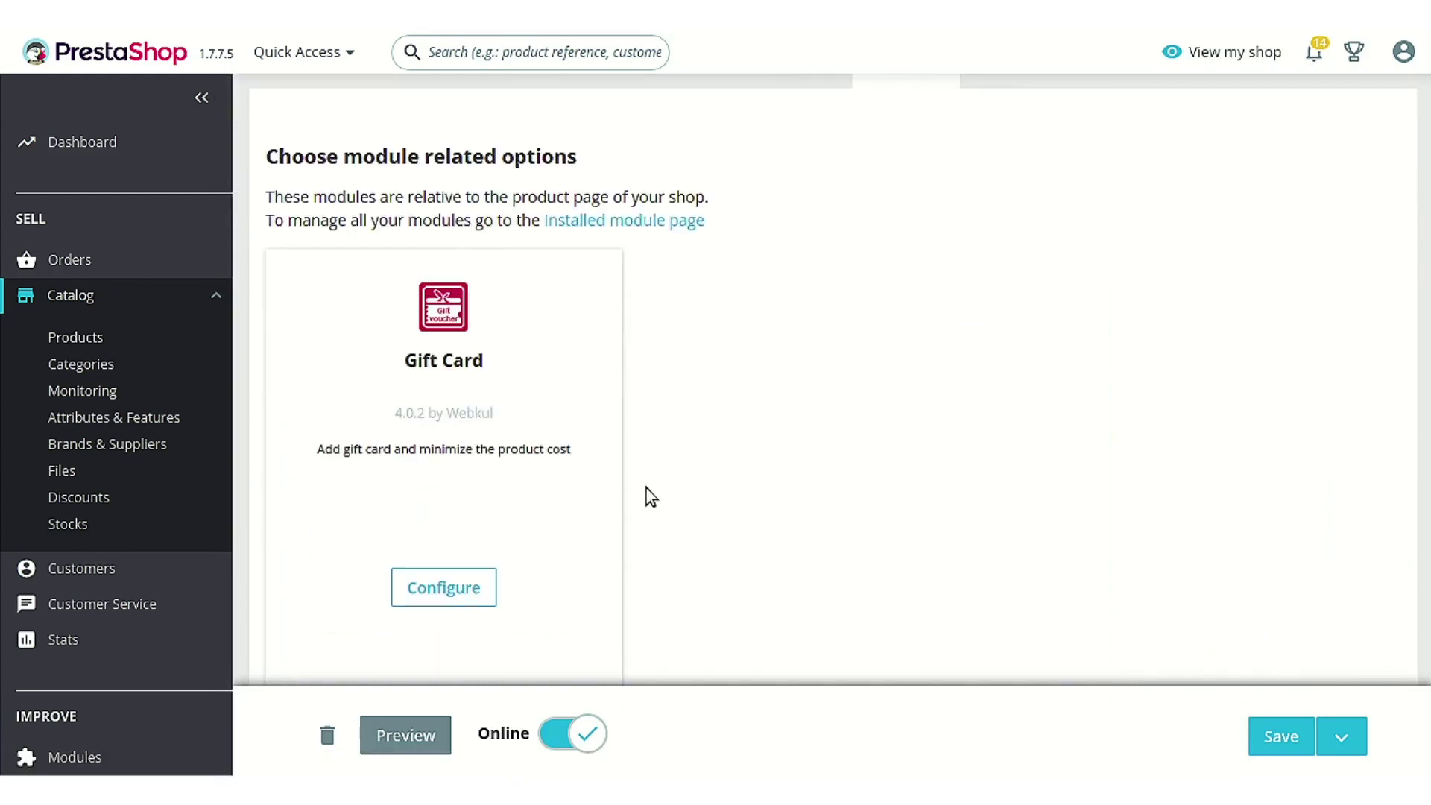
left_click(446, 590)
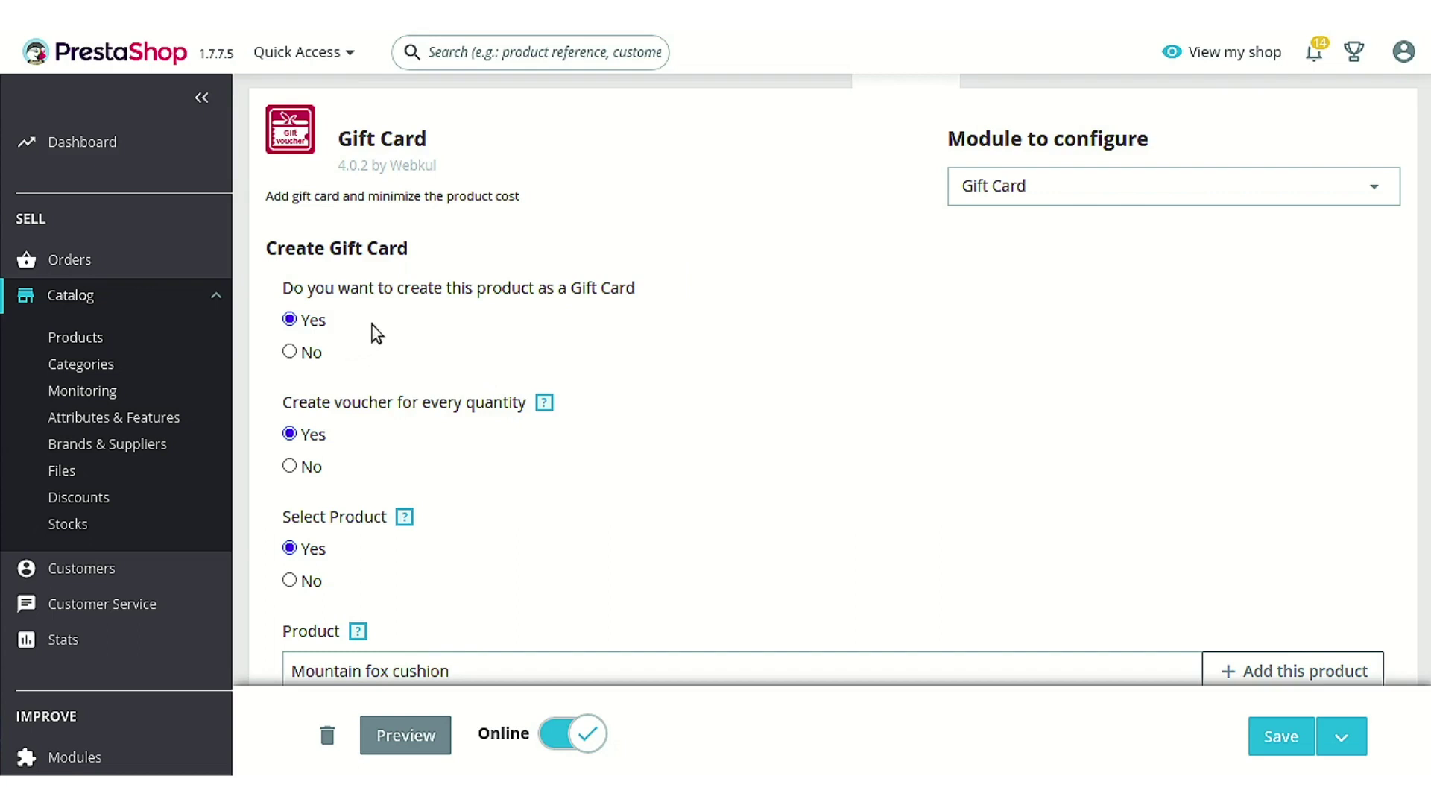
left_click(300, 352)
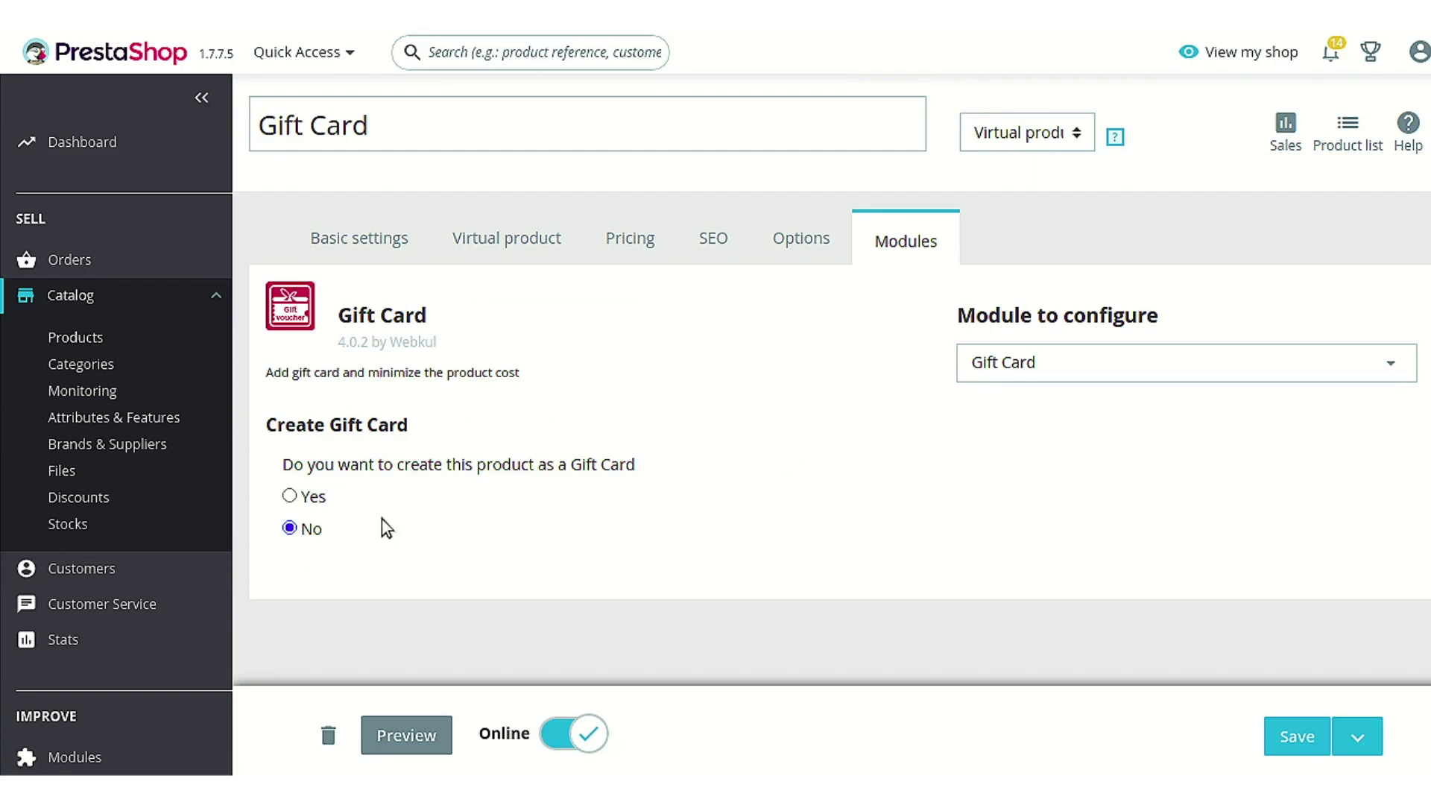
left_click(313, 497)
scroll(627, 471, "down", 3)
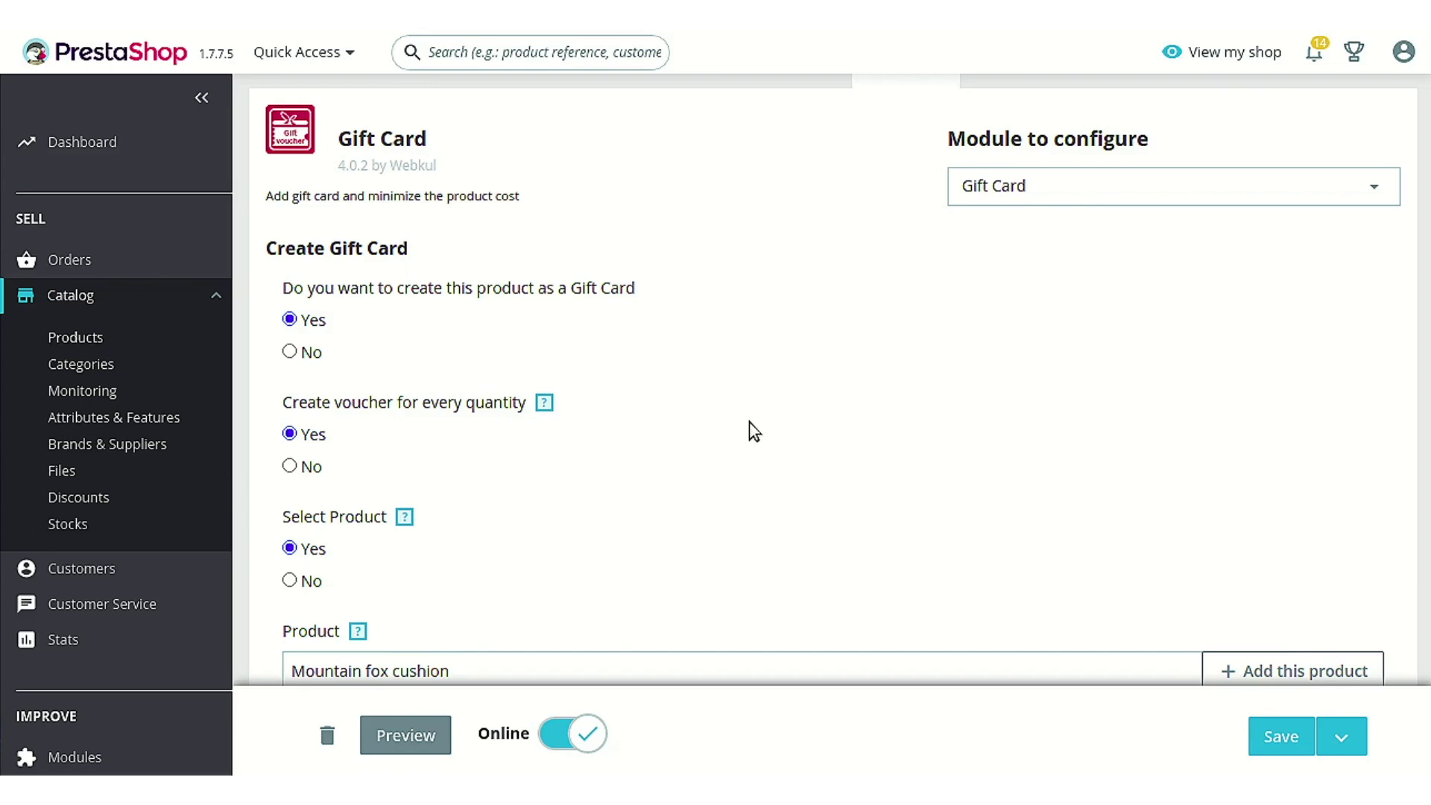
scroll(747, 419, "down", 3)
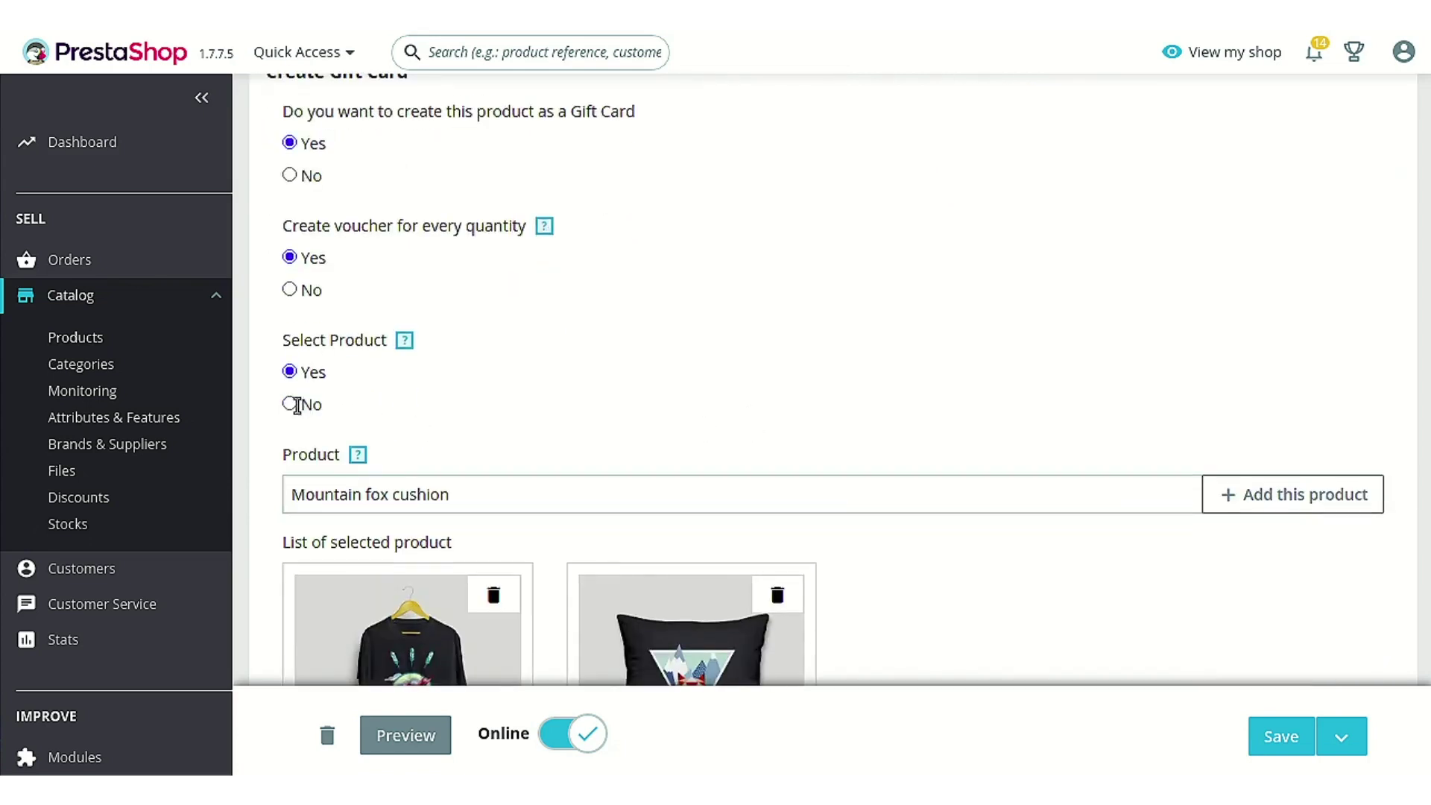
- Set Select Product to No so the $500.00 Amount gift card applies to all products, then save
left_click(291, 404)
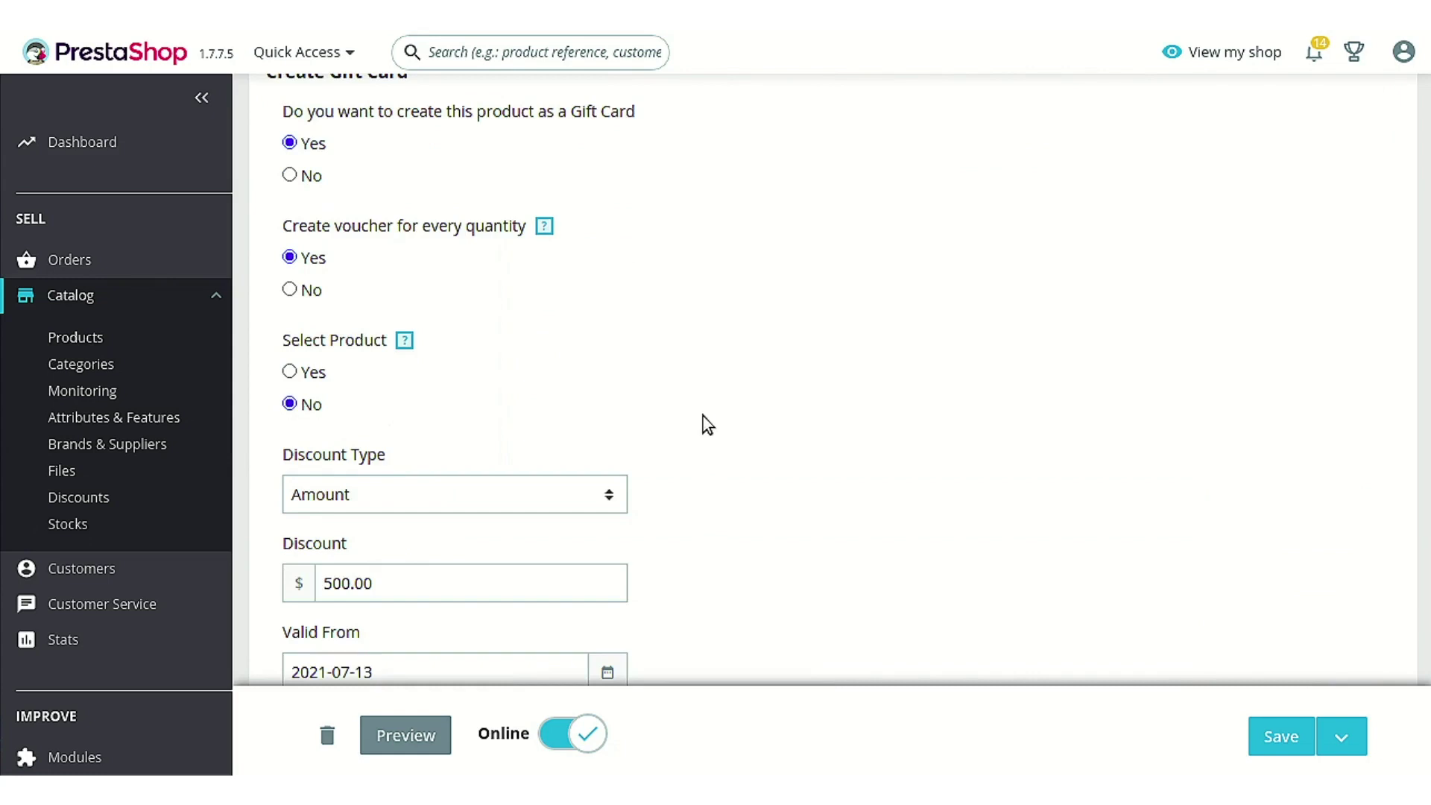
left_click(298, 377)
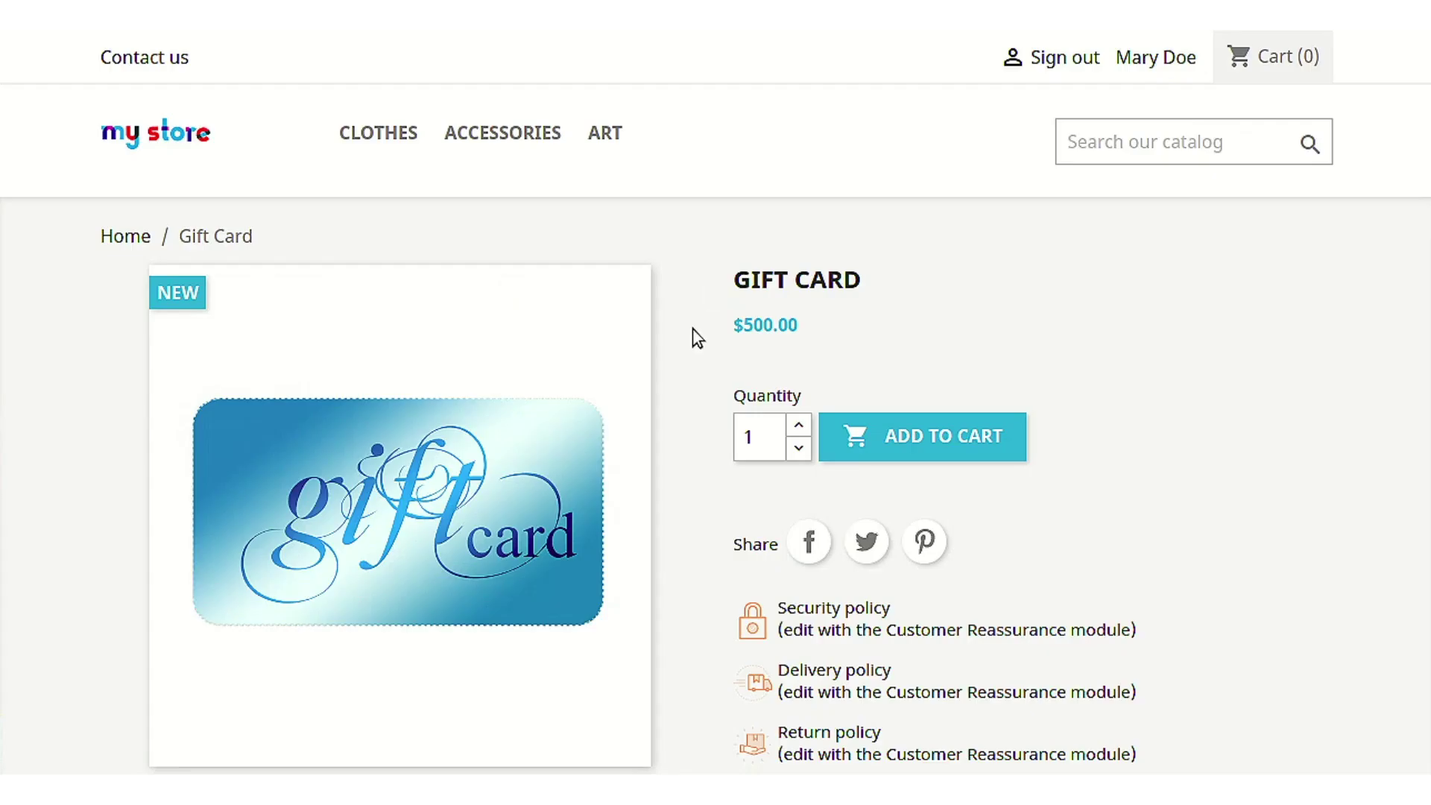
scroll(695, 328, "down", 10)
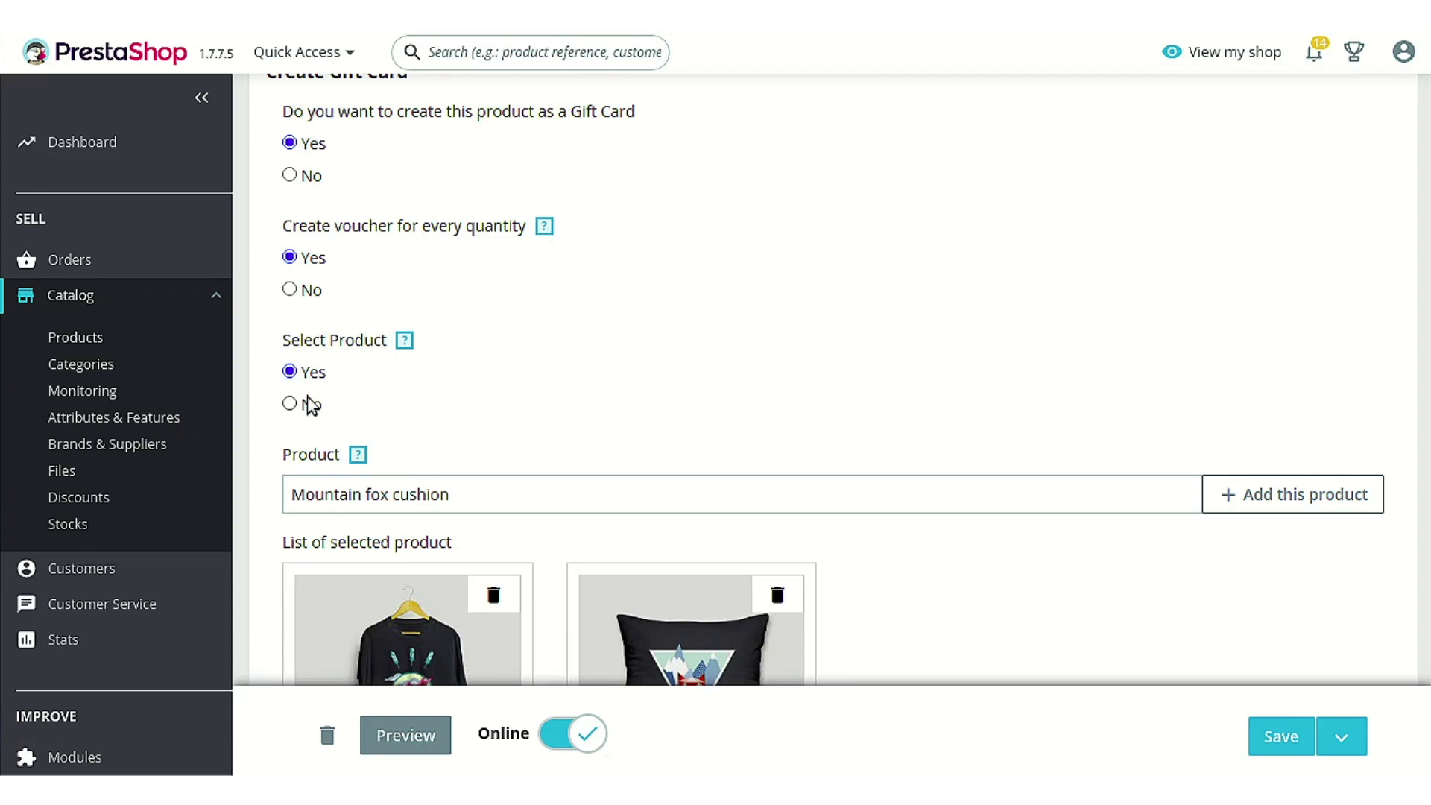
left_click(293, 403)
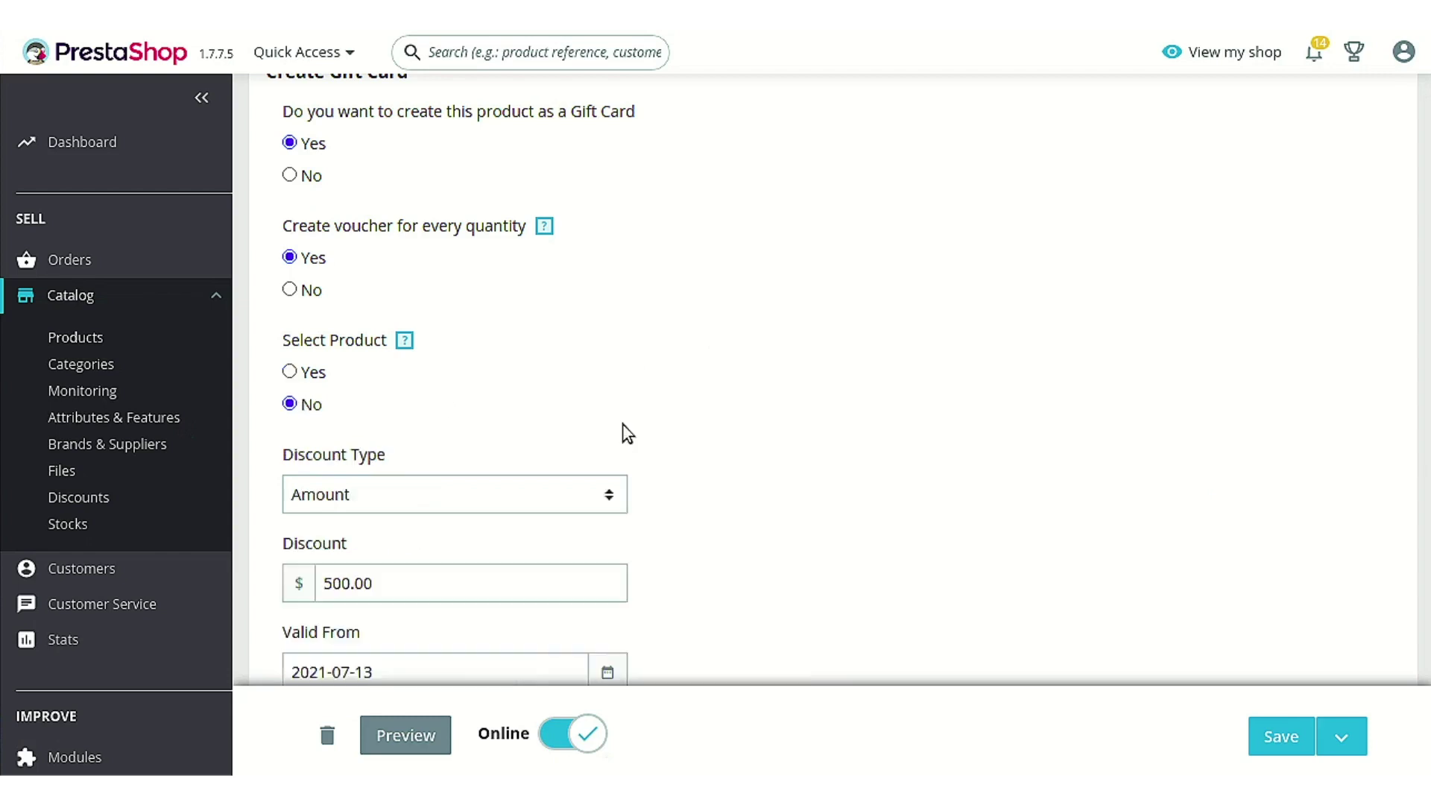
left_click(1265, 745)
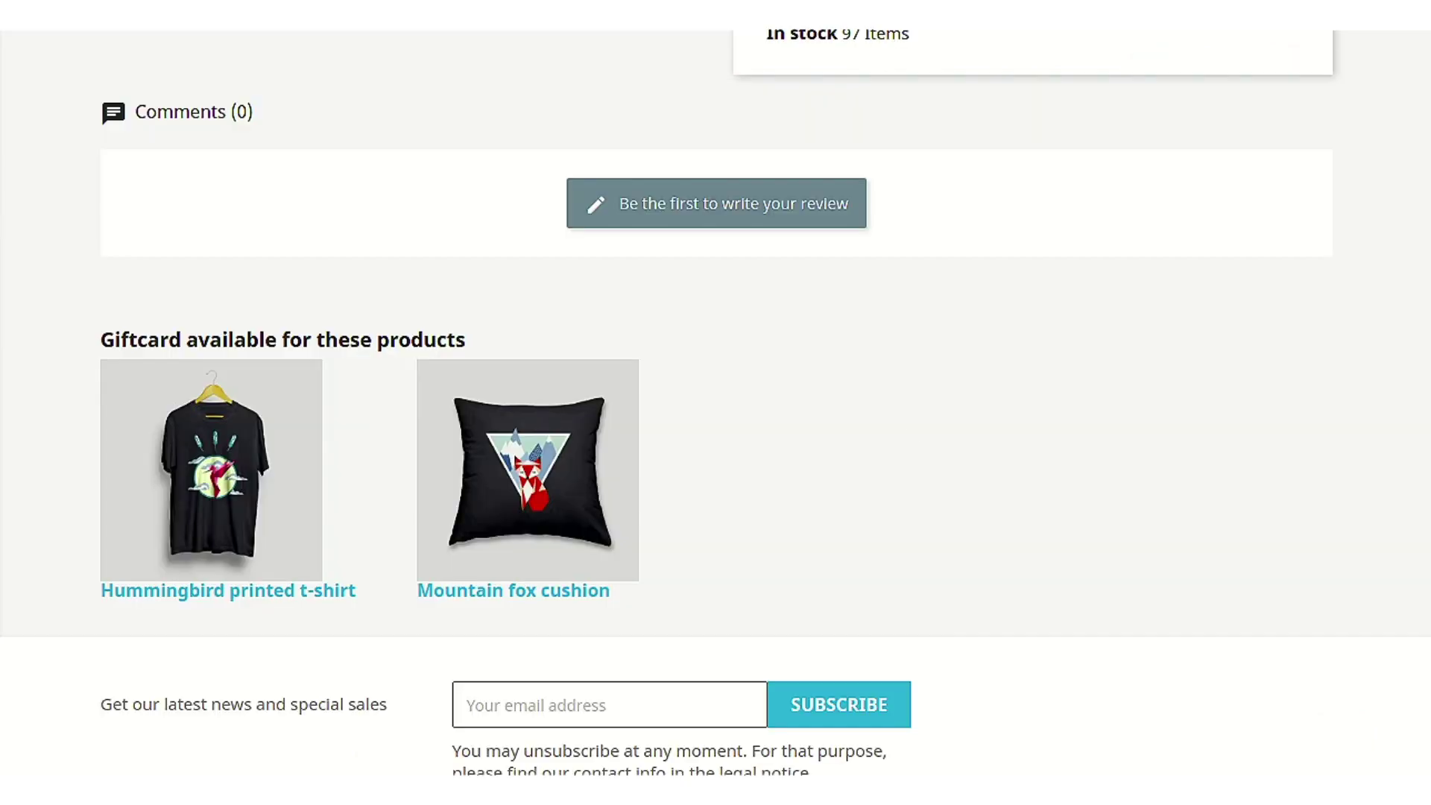
- Reload the storefront Gift Card page to confirm it is available for all products
key("F5")
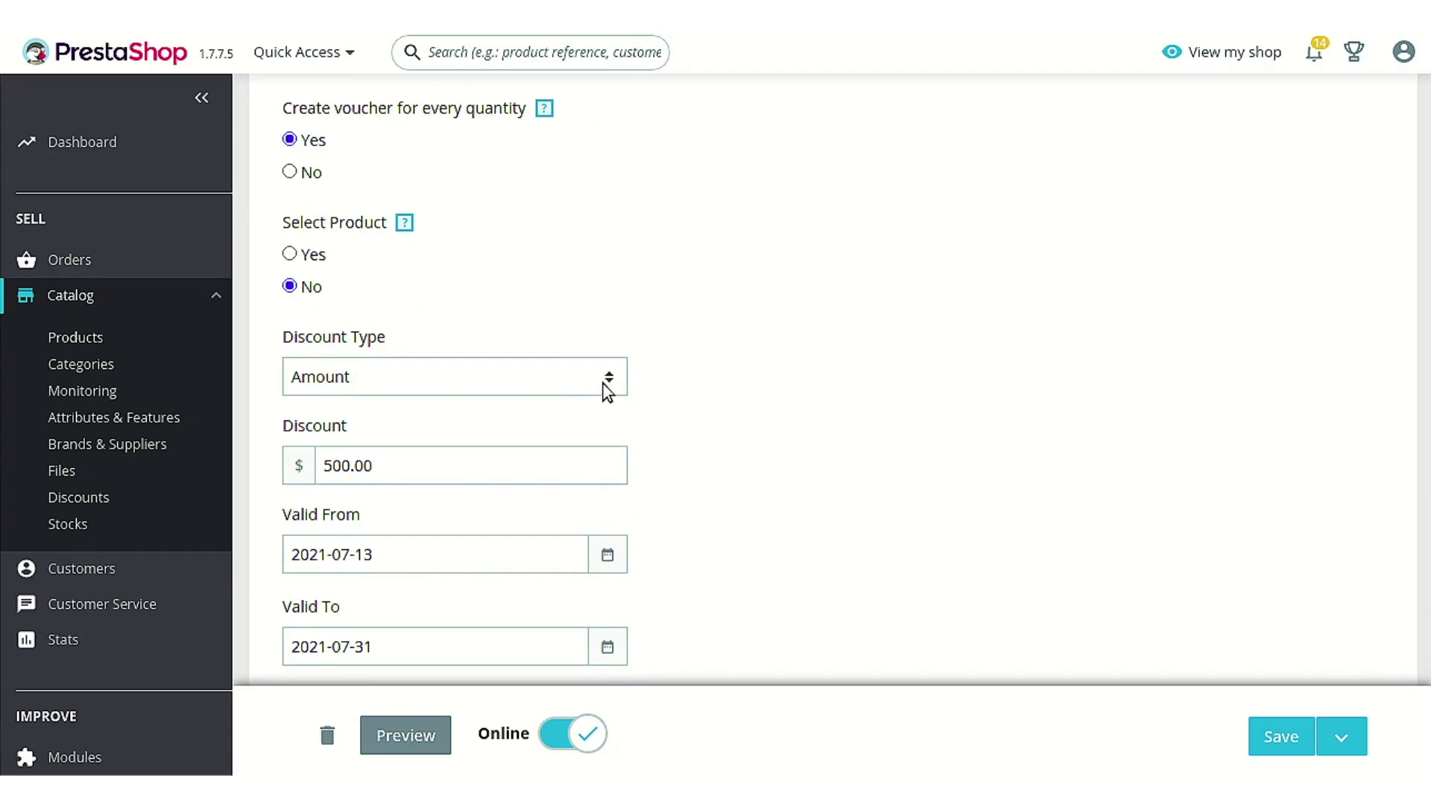
- Keep the Amount discount type and review the 2021-07-13 to 2021-07-31 validity dates
left_click(606, 387)
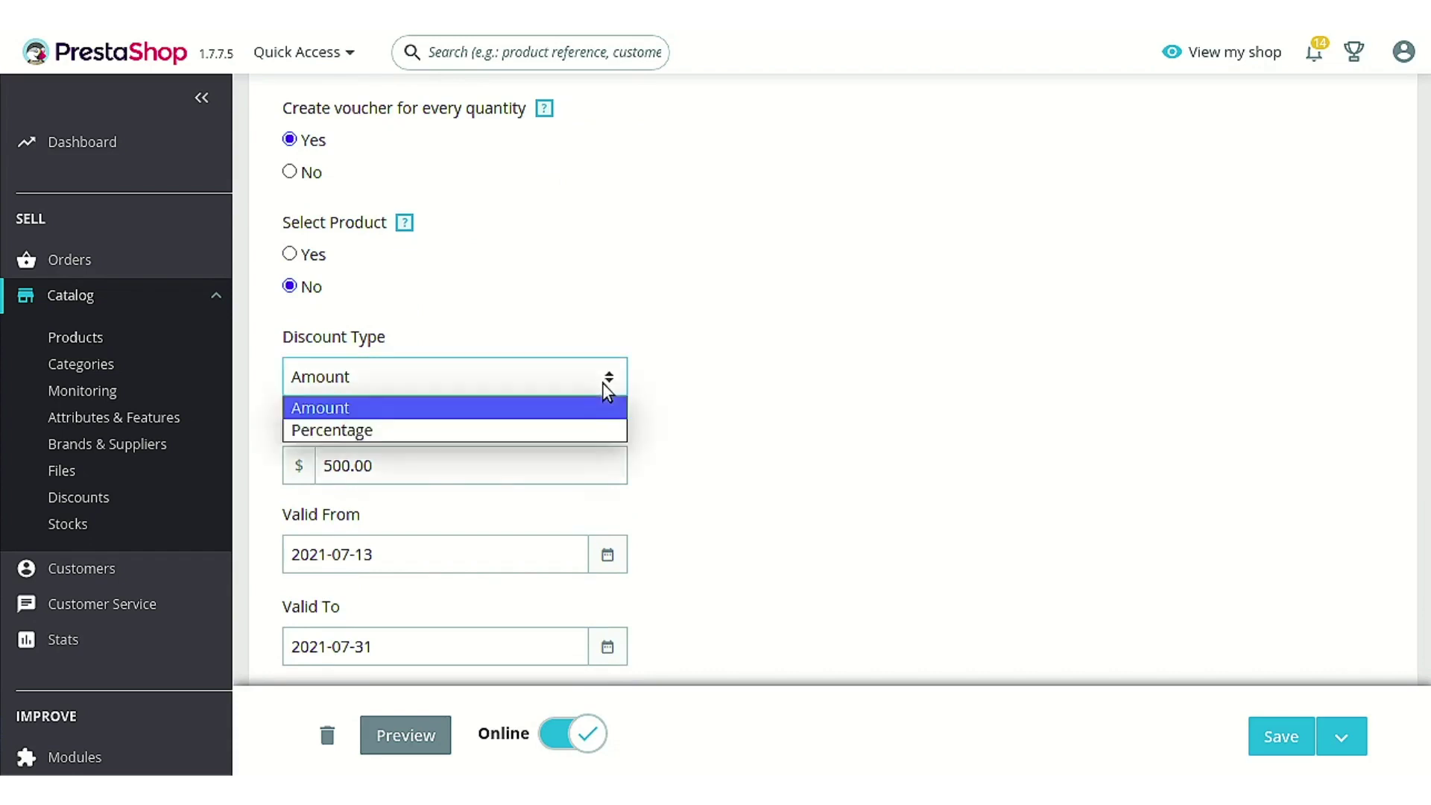
left_click(686, 425)
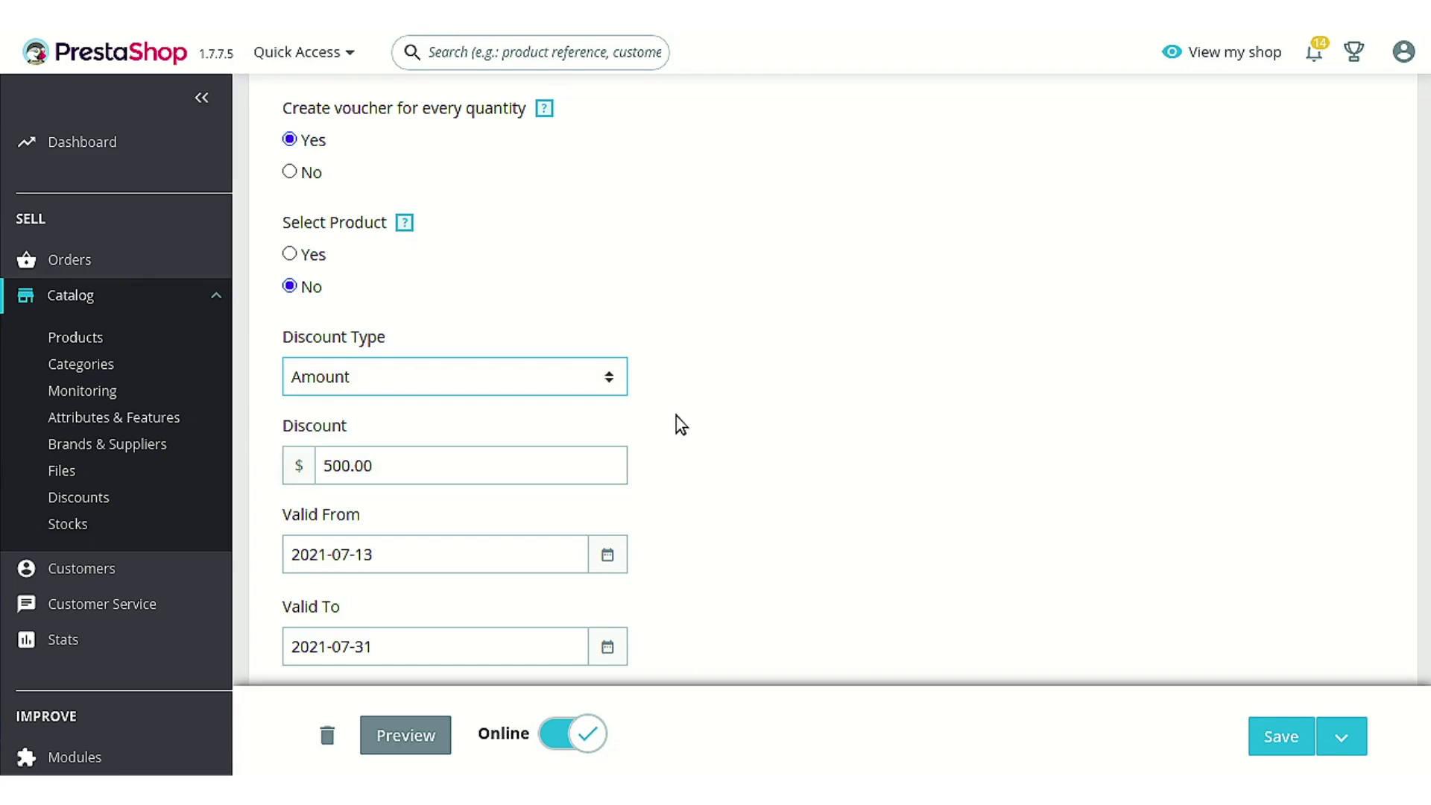
scroll(676, 415, "down", 1)
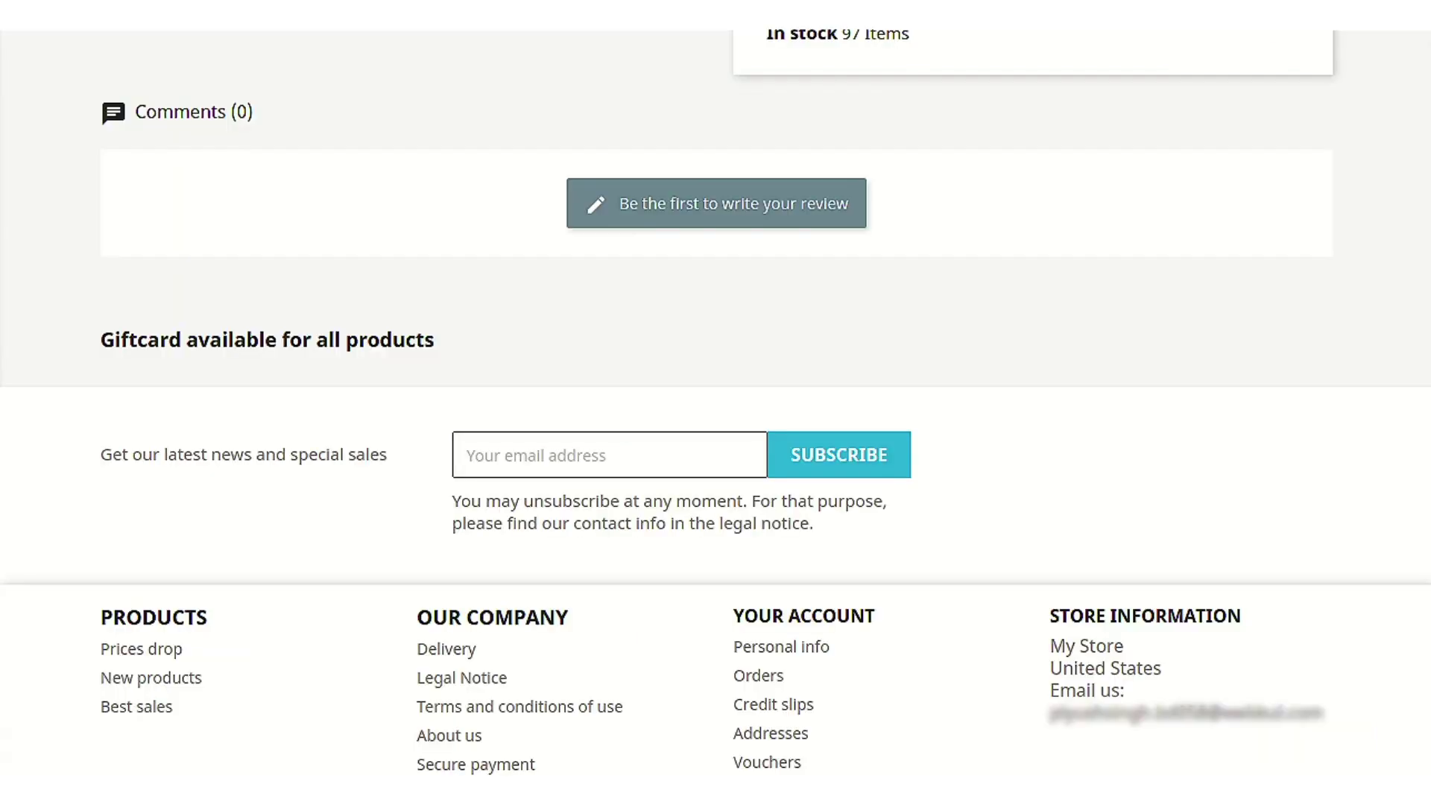
- Save the gift card settings and reload the storefront Gift Card page priced $500.00
scroll(1072, 363, "up", 10)
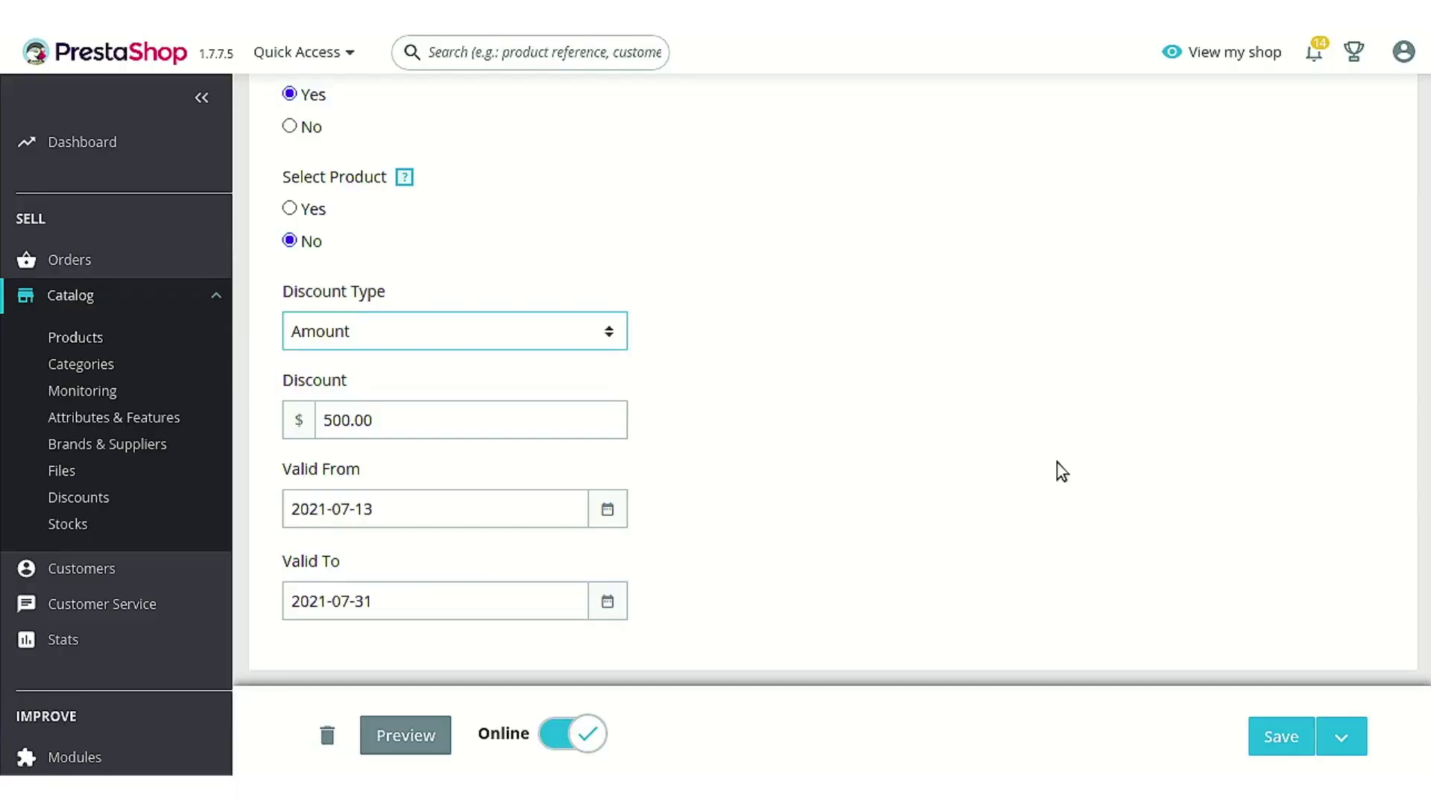
left_click(1277, 737)
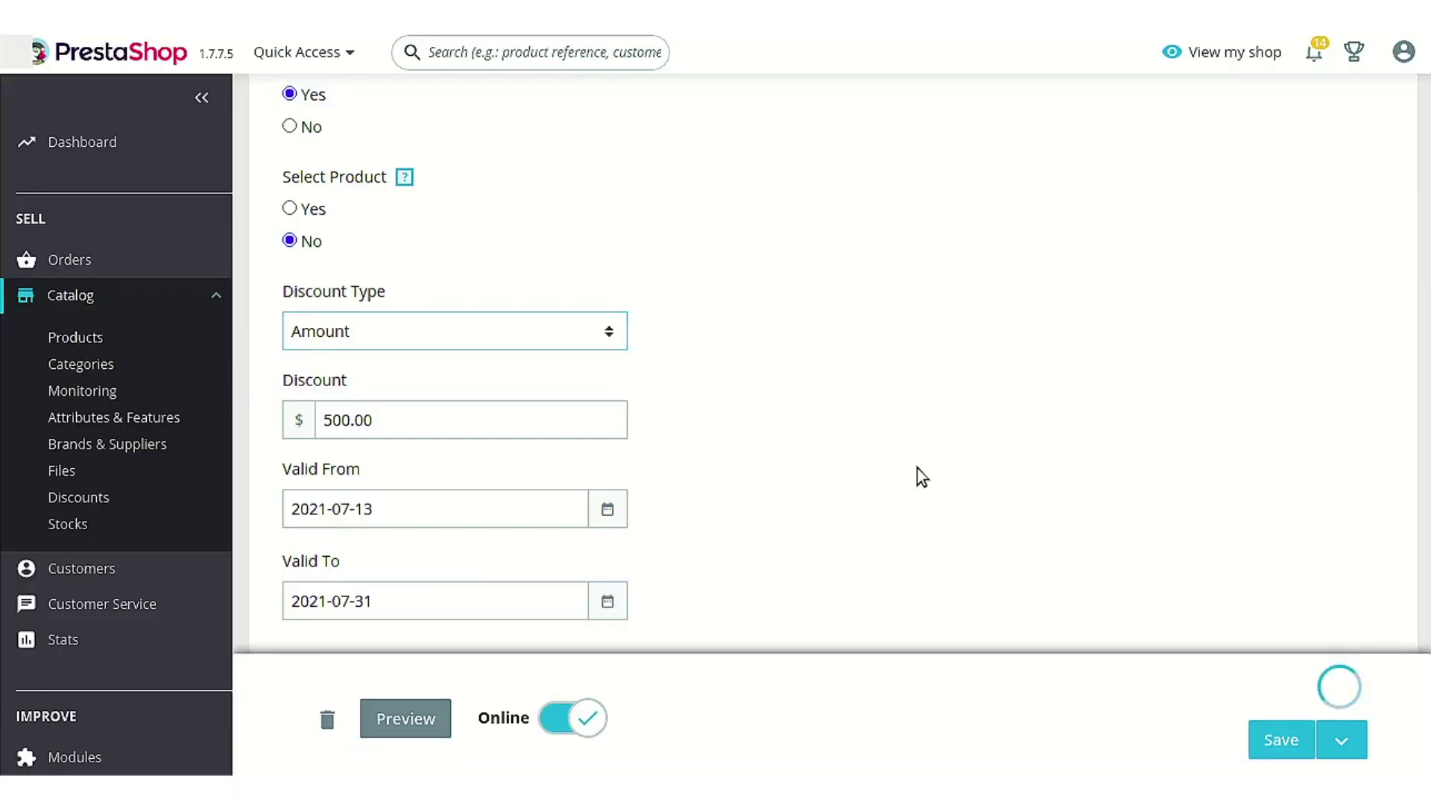
scroll(917, 468, "up", 7)
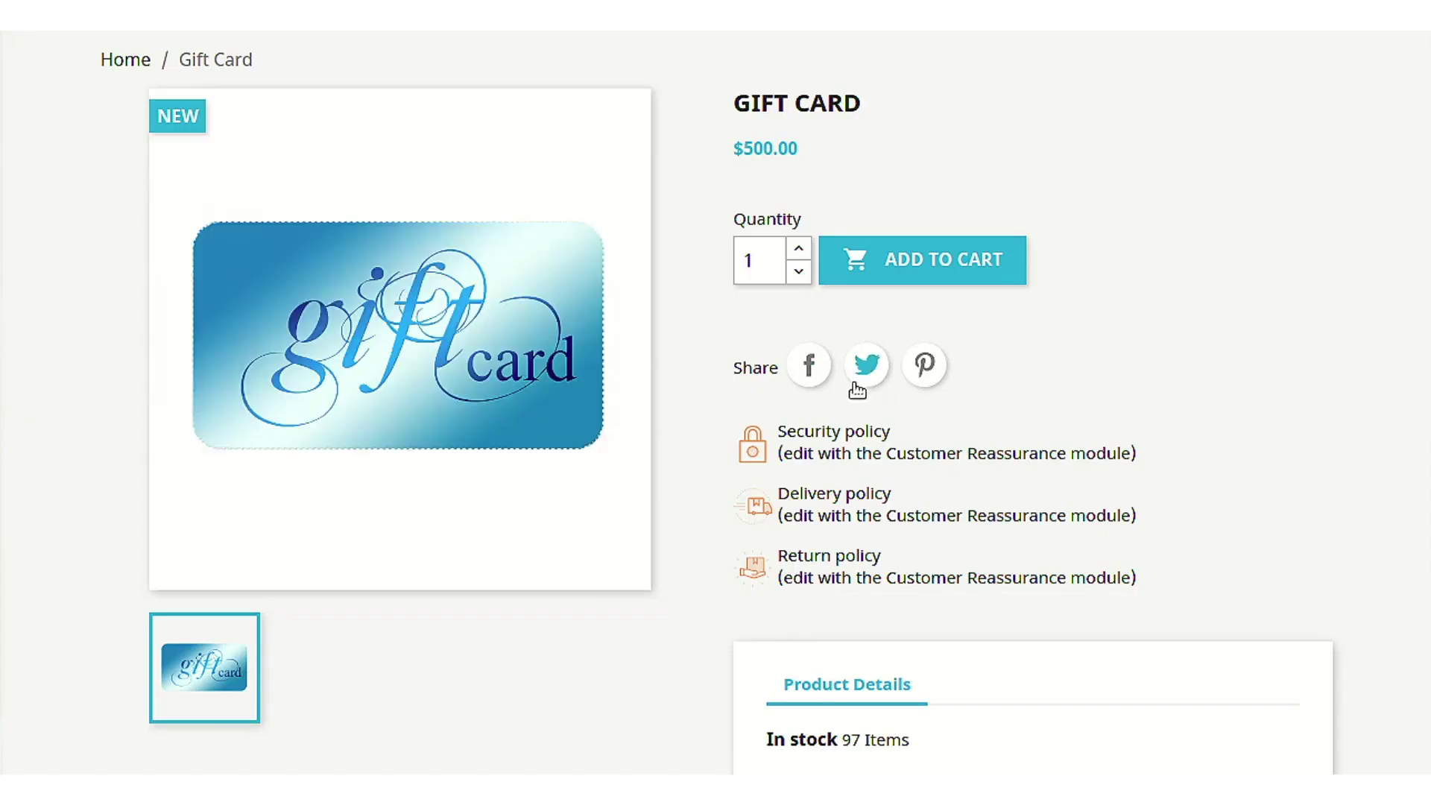
scroll(858, 403, "up", 2)
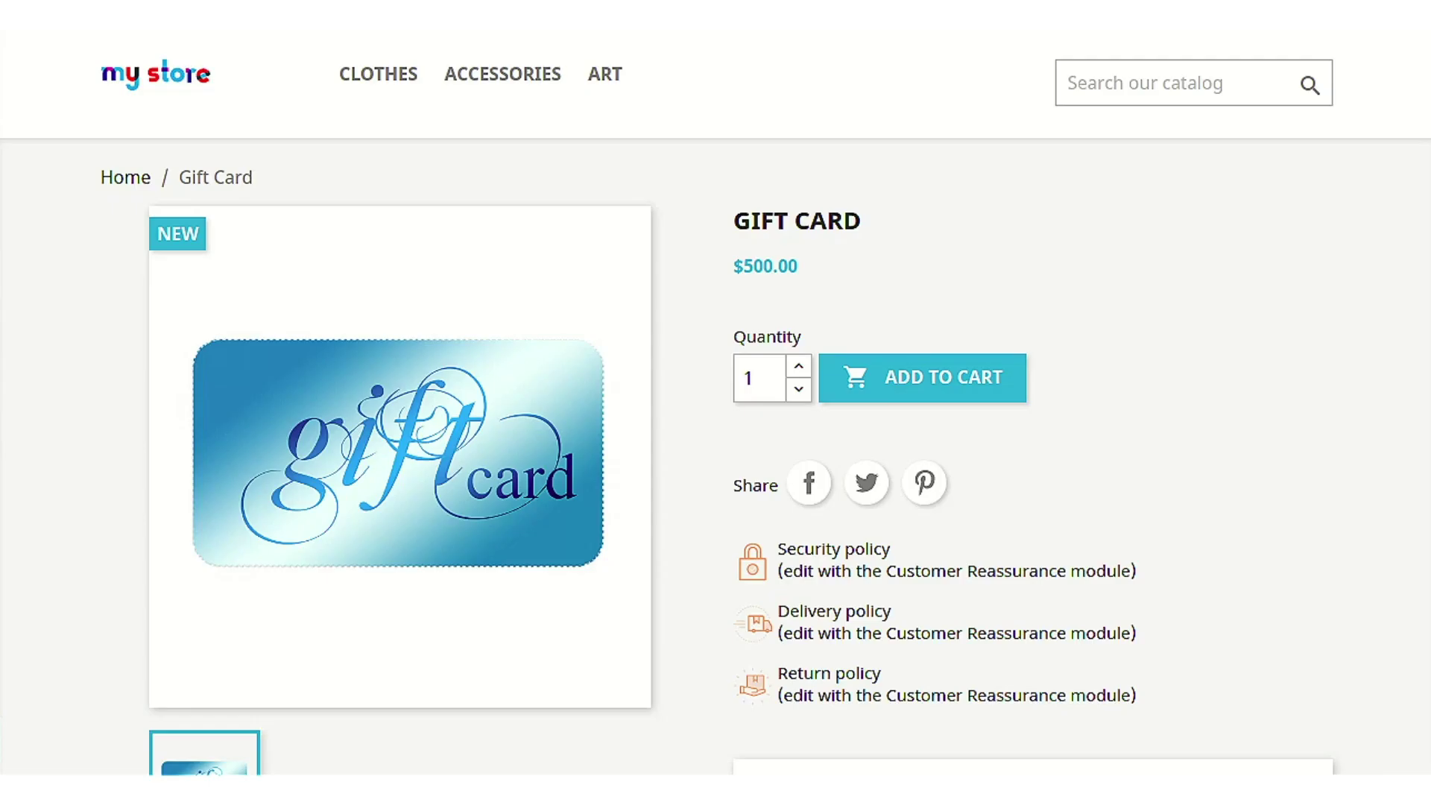
key("F5")
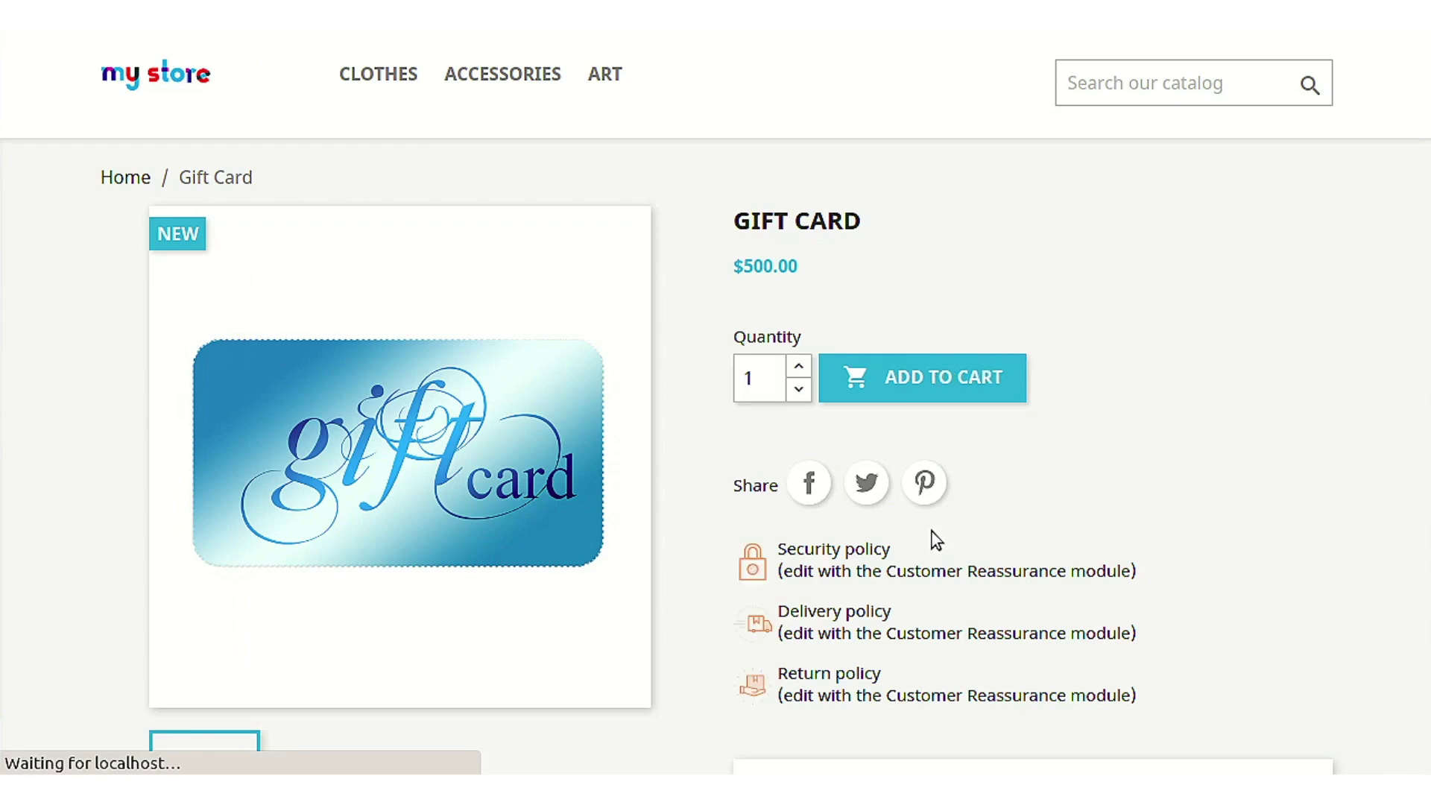
- Add the $500.00 Gift Card to the cart and go to the cart
scroll(1046, 495, "up", 1)
left_click(976, 456)
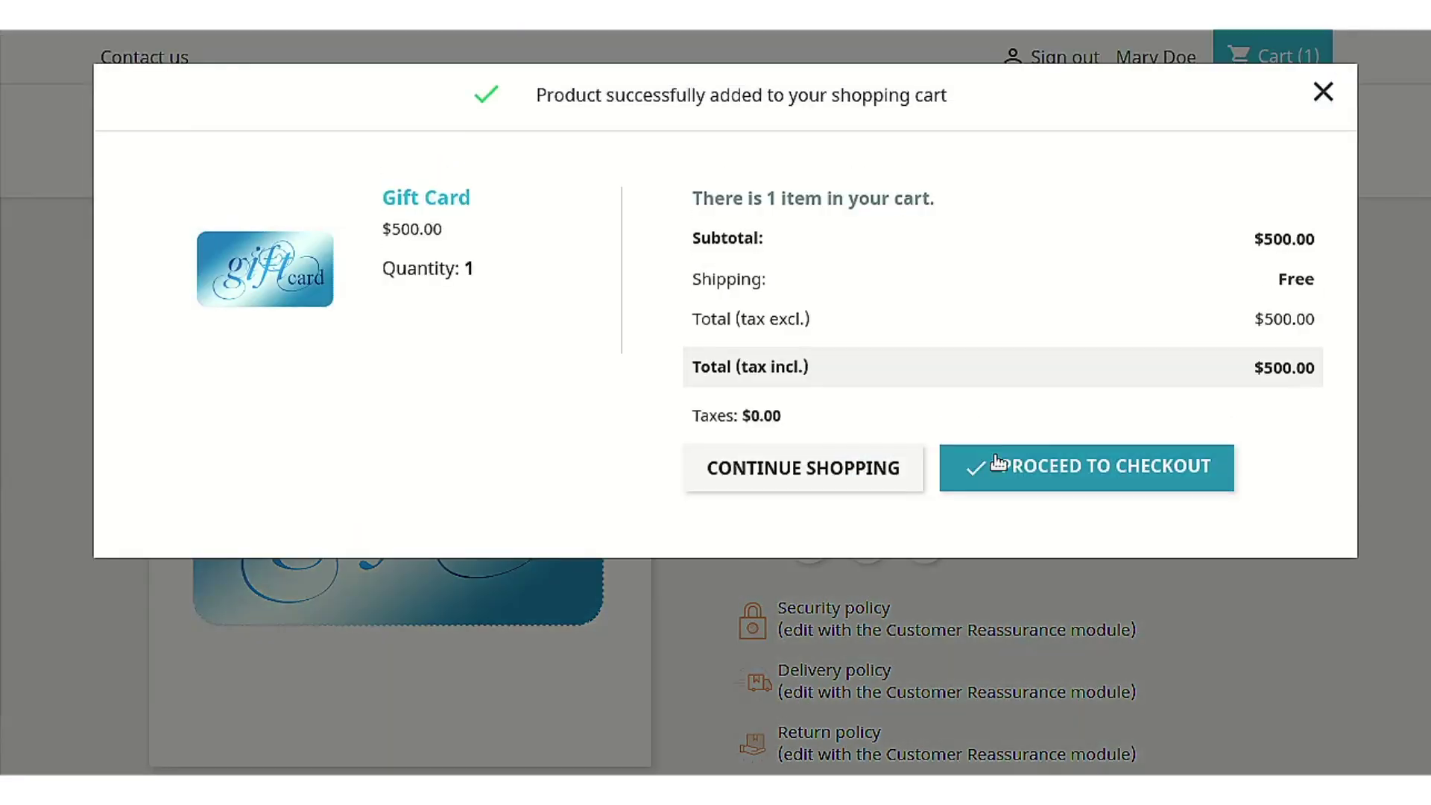
left_click(1010, 472)
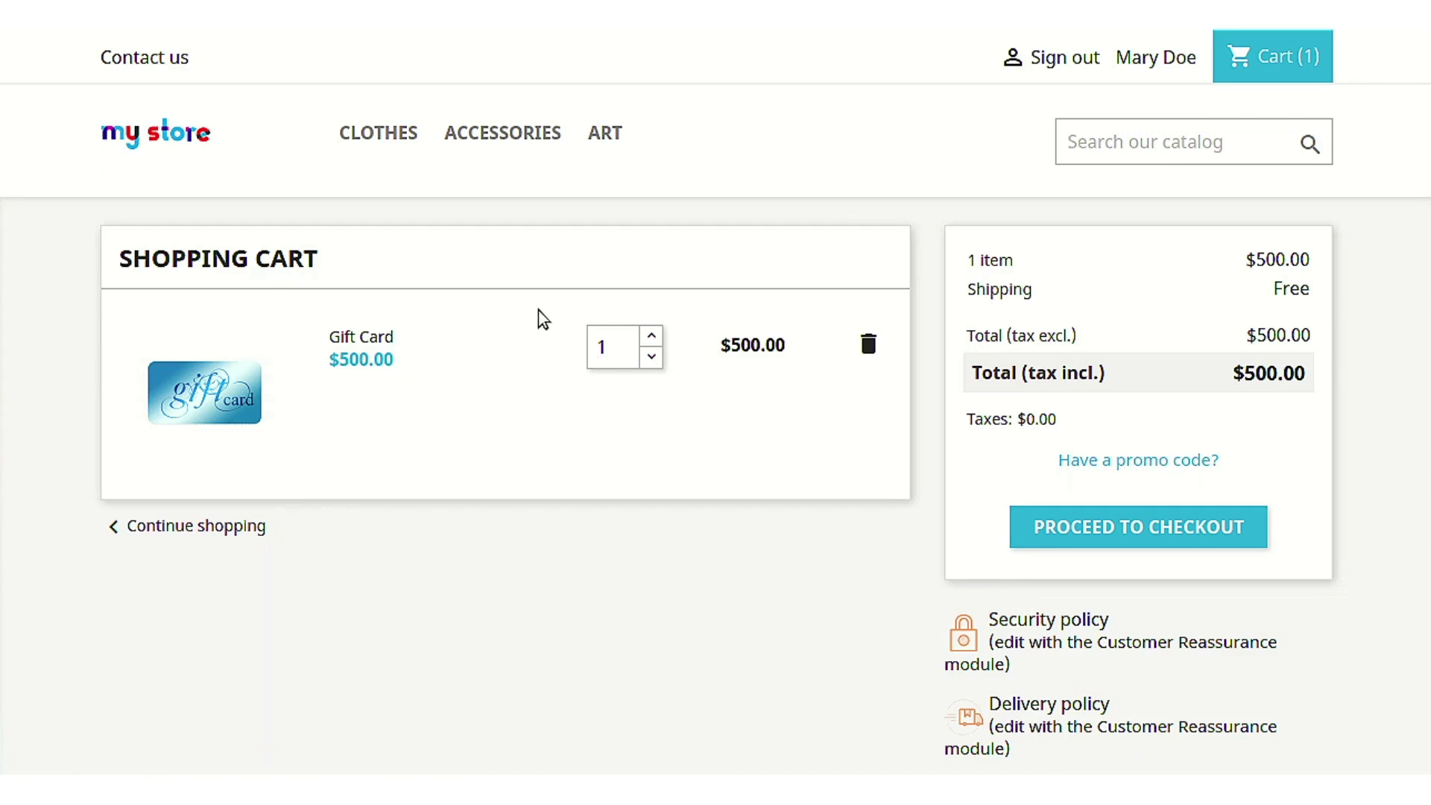
- Confirm the customer account has no vouchers, then return to the shopping cart
left_click(177, 145)
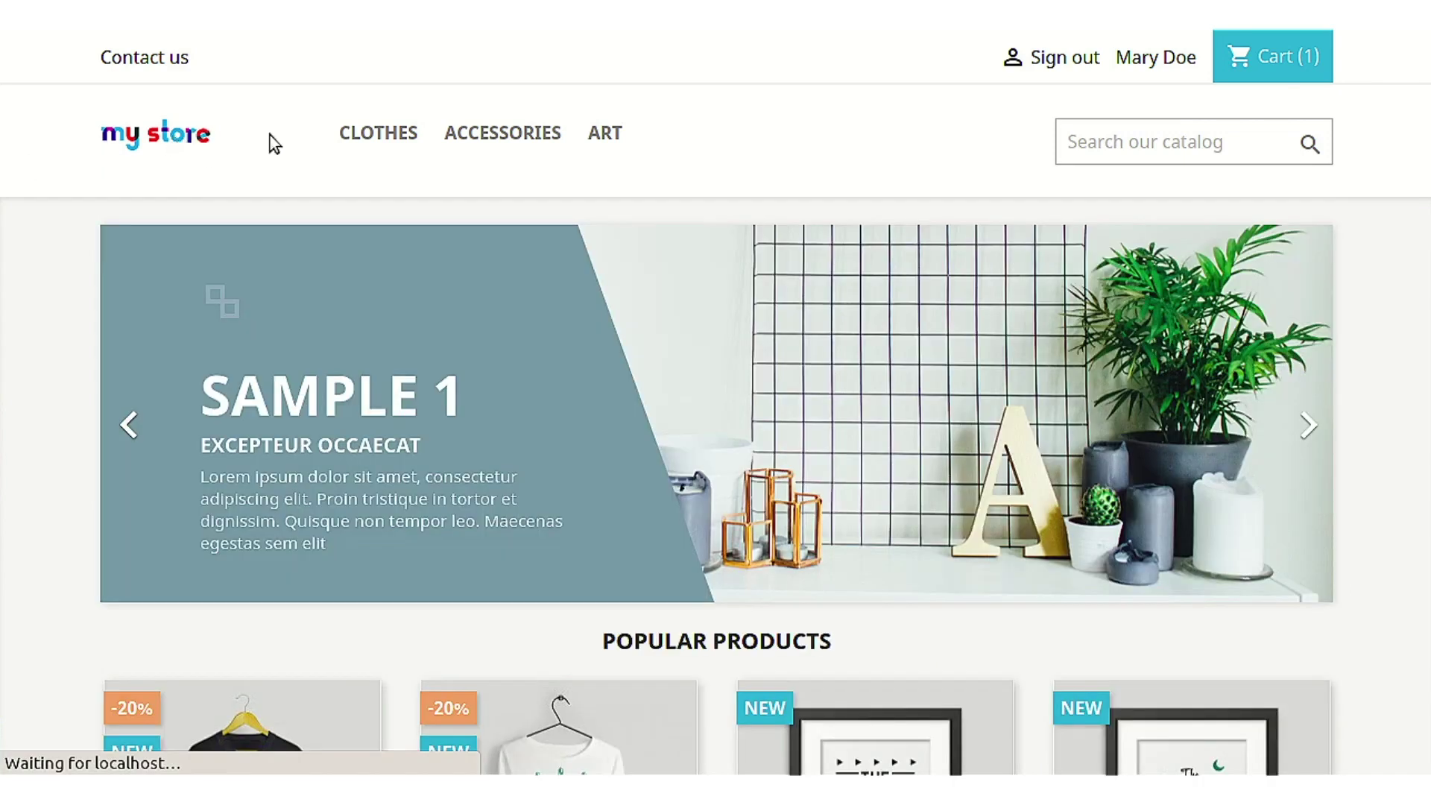
left_click(1152, 59)
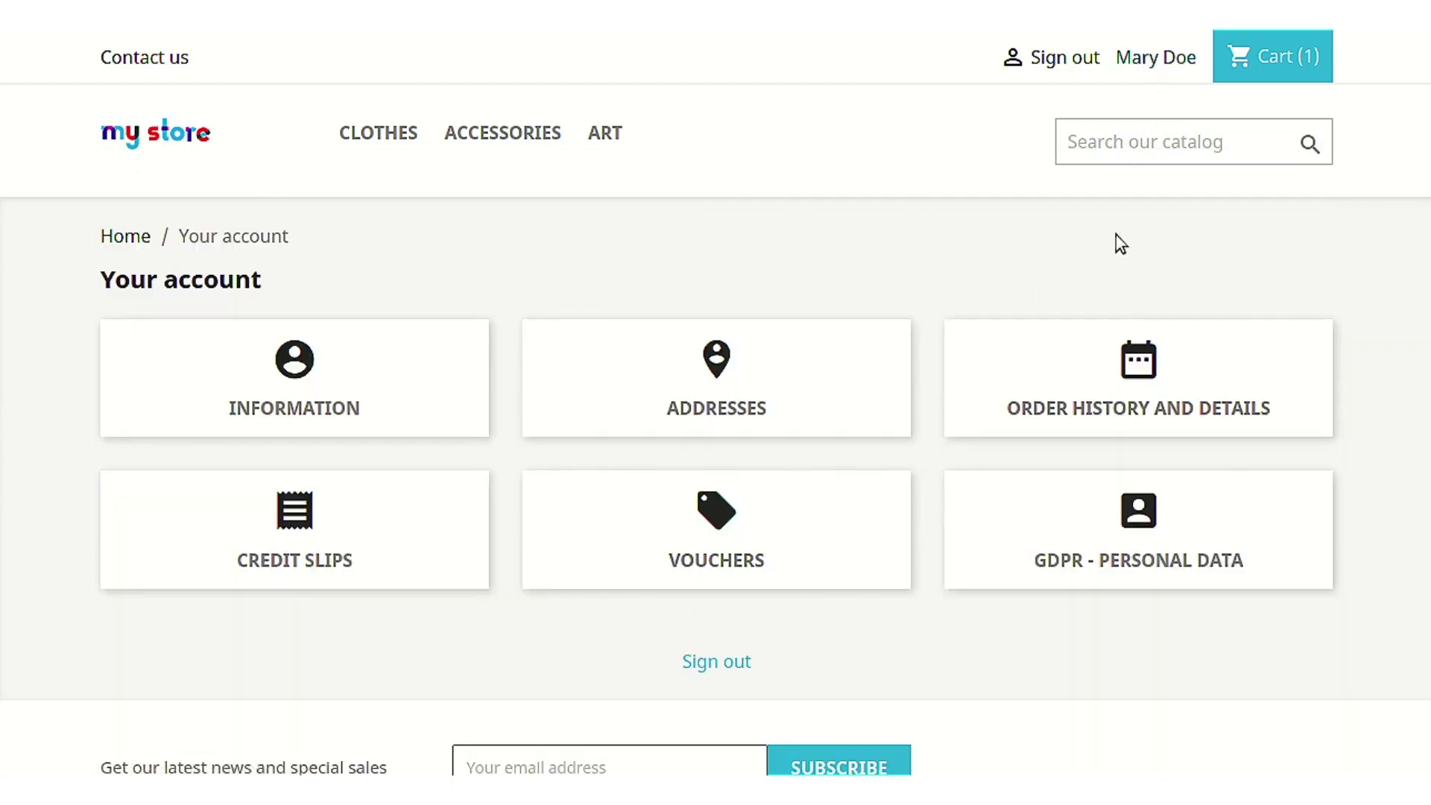
left_click(845, 518)
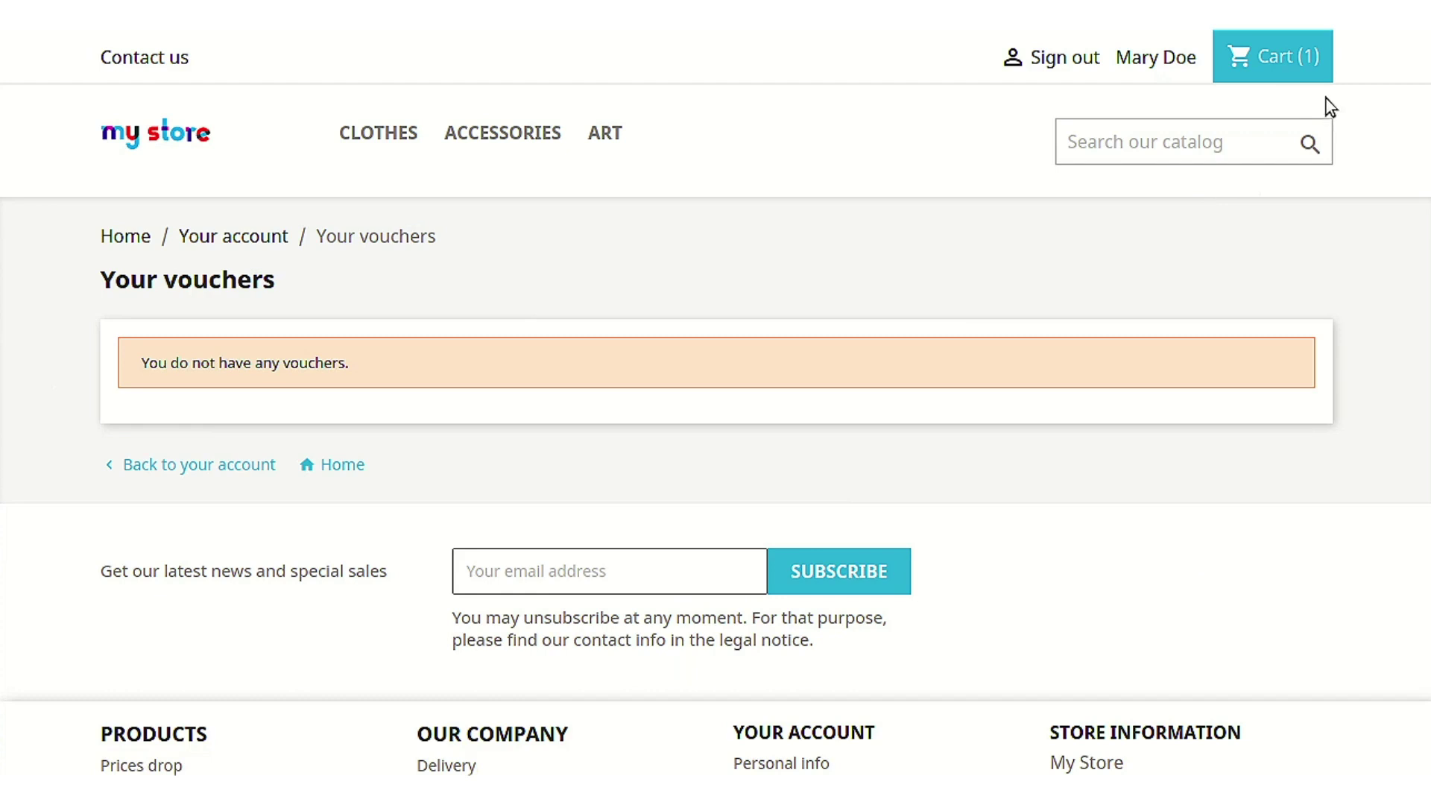
left_click(1289, 62)
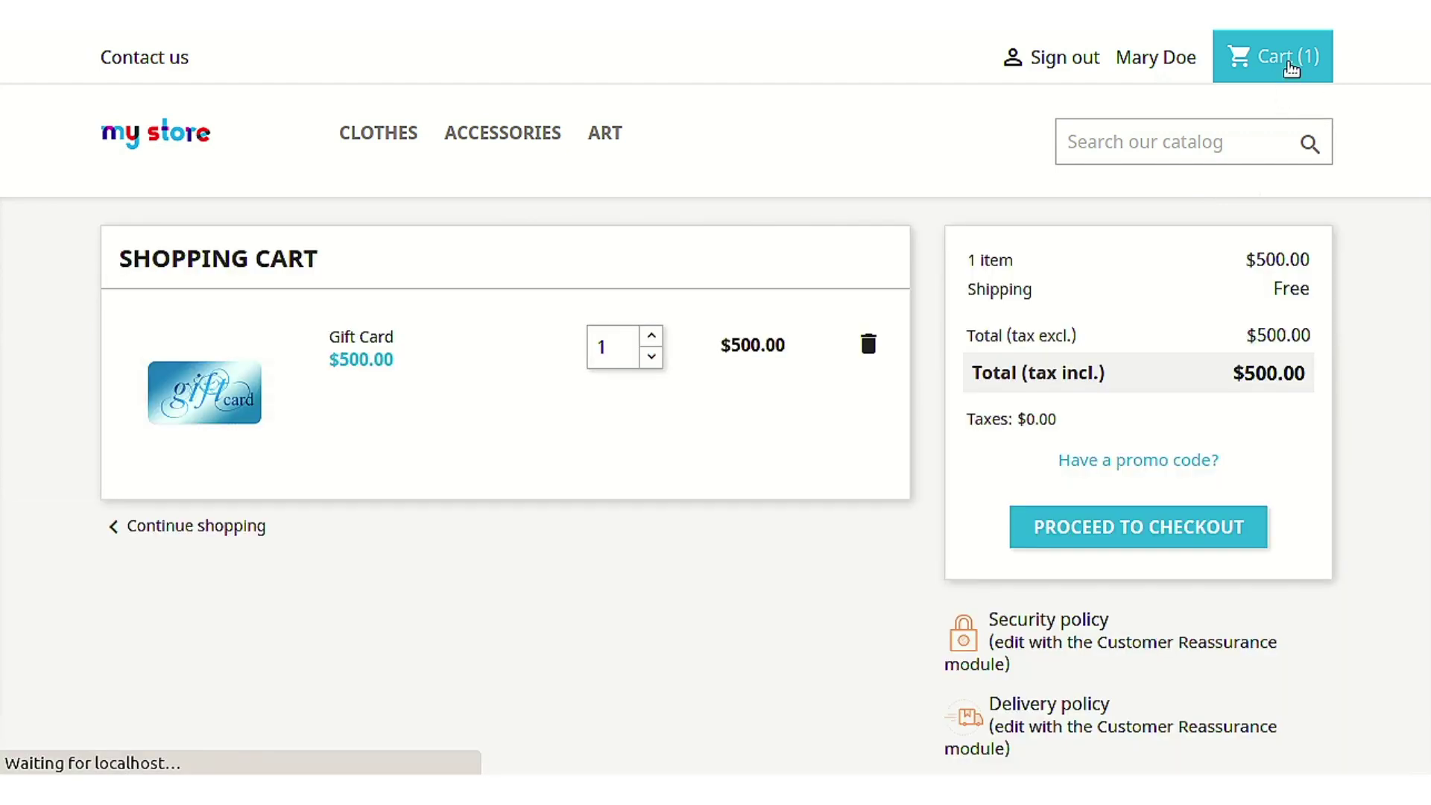
- Check out the Gift Card paying by bank wire with terms accepted, then recheck the account's vouchers
left_click(1192, 540)
left_click(819, 621)
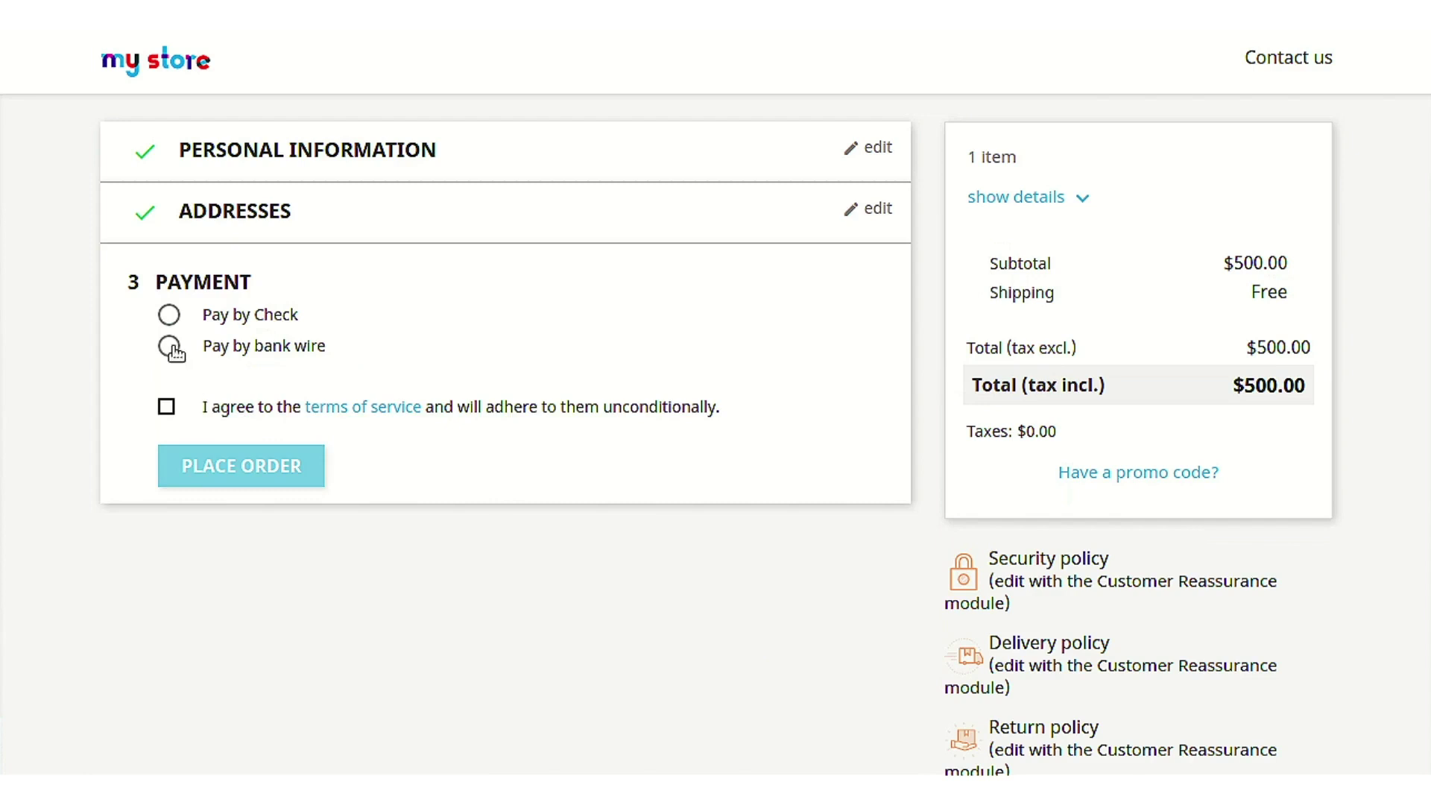
left_click(169, 346)
left_click(166, 527)
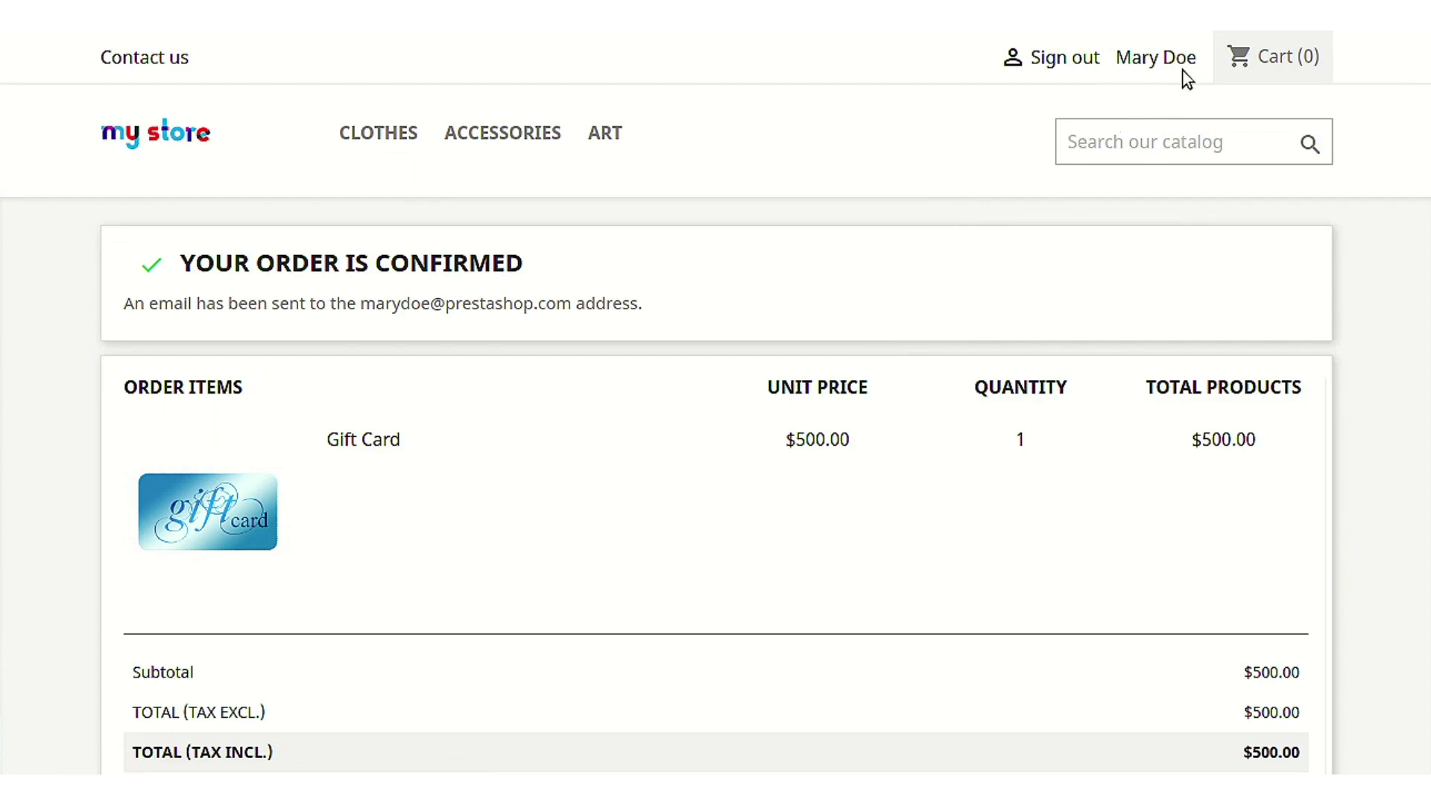
left_click(1168, 58)
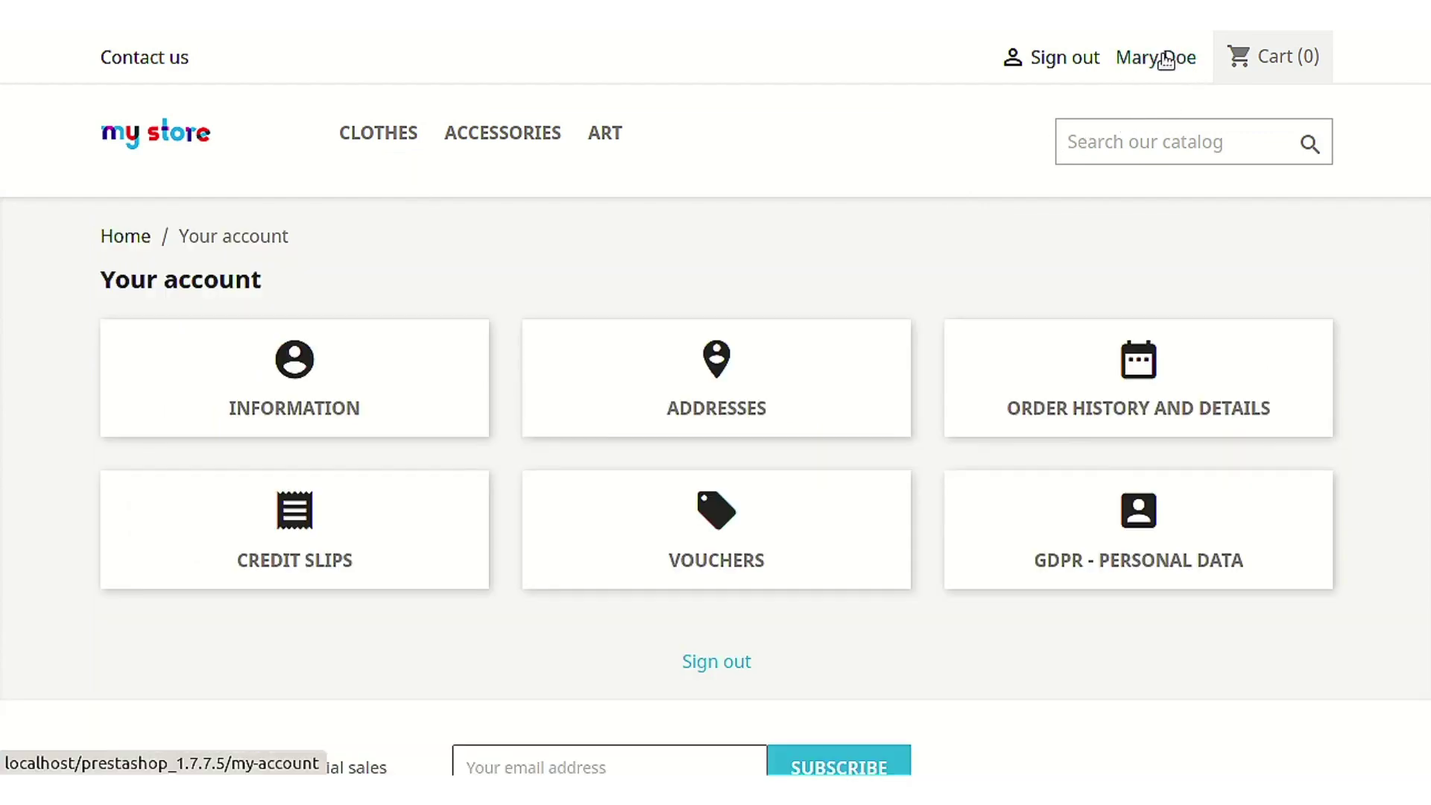
left_click(818, 559)
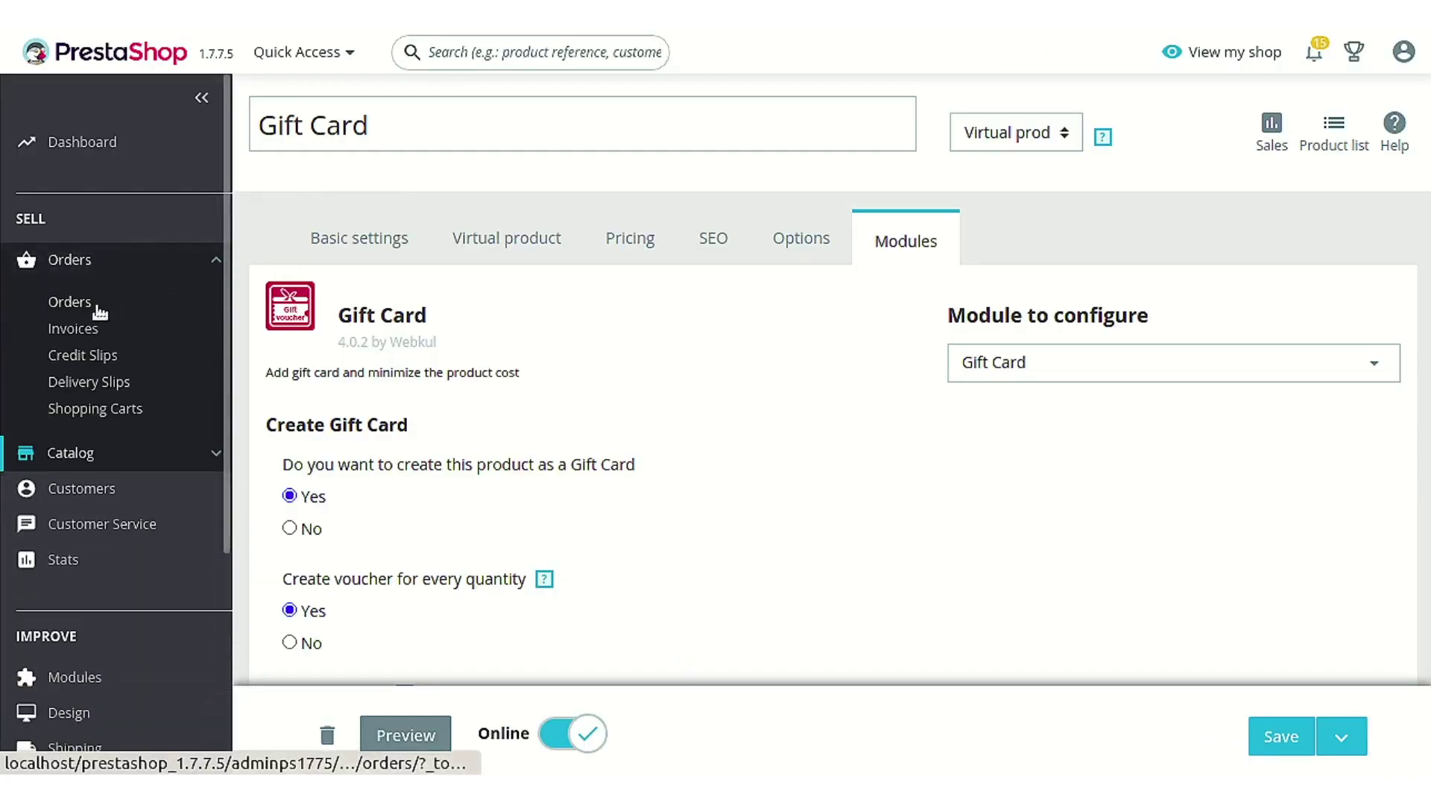
- Change the gift card order 12's status to Payment accepted in the admin Orders list
left_click(186, 307)
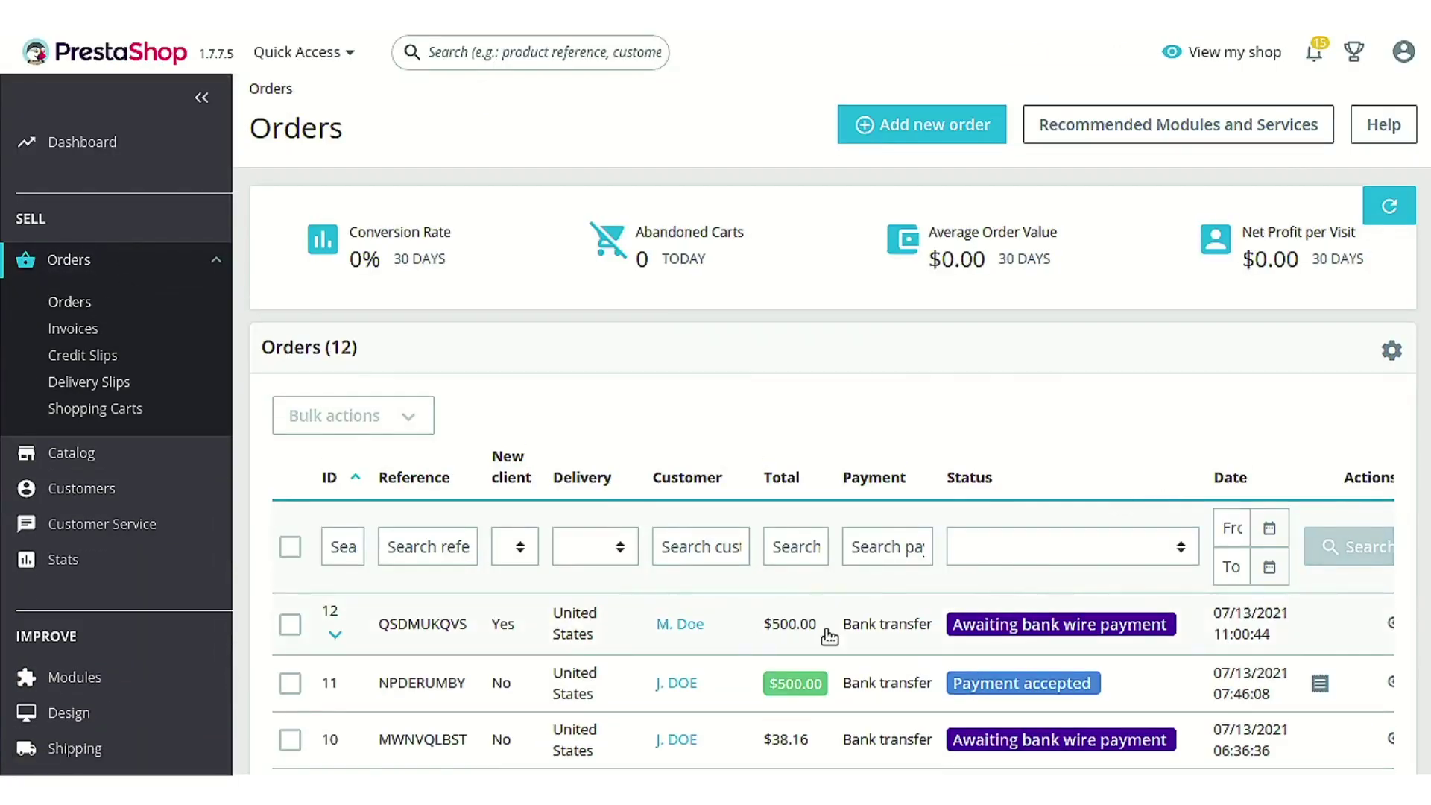
left_click(884, 633)
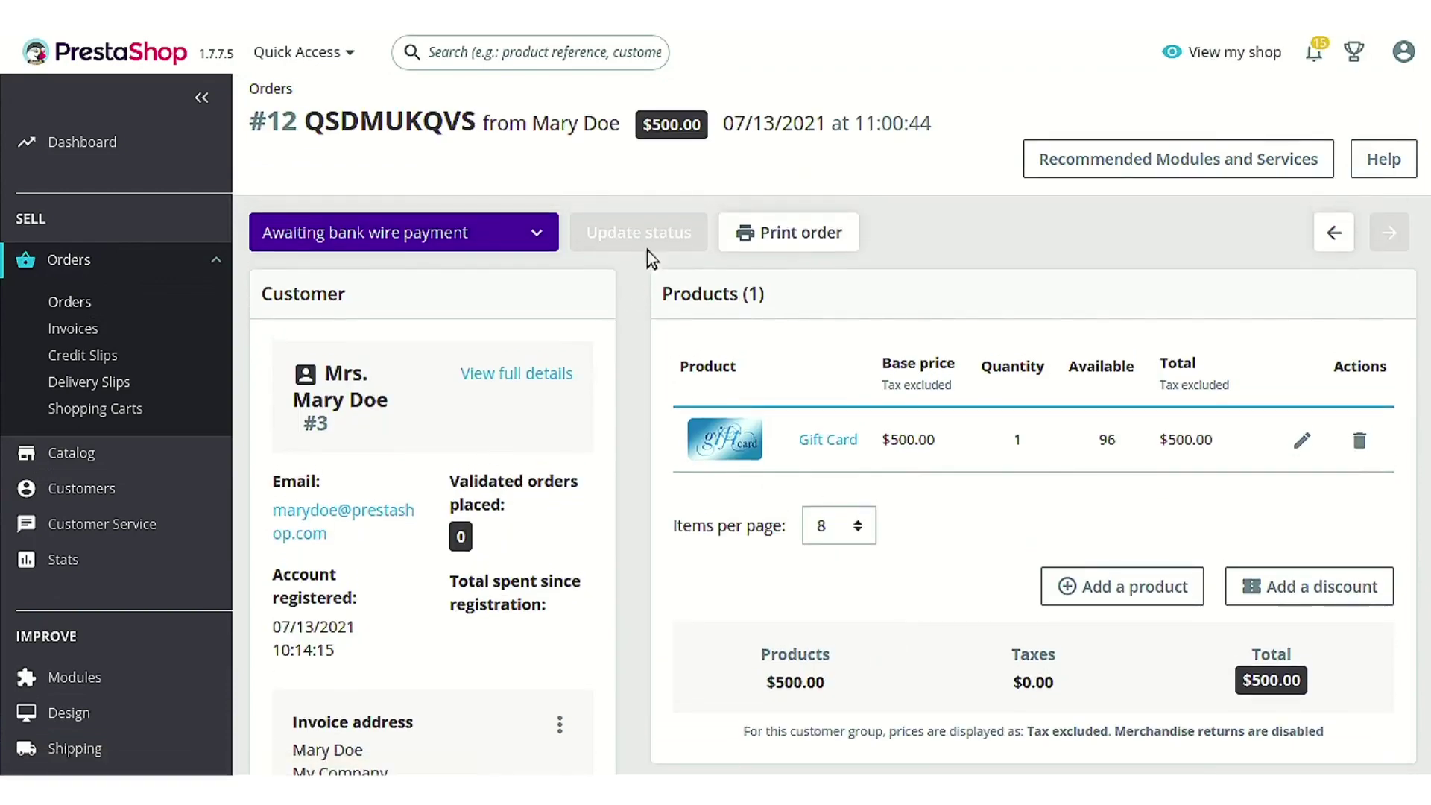
left_click(541, 236)
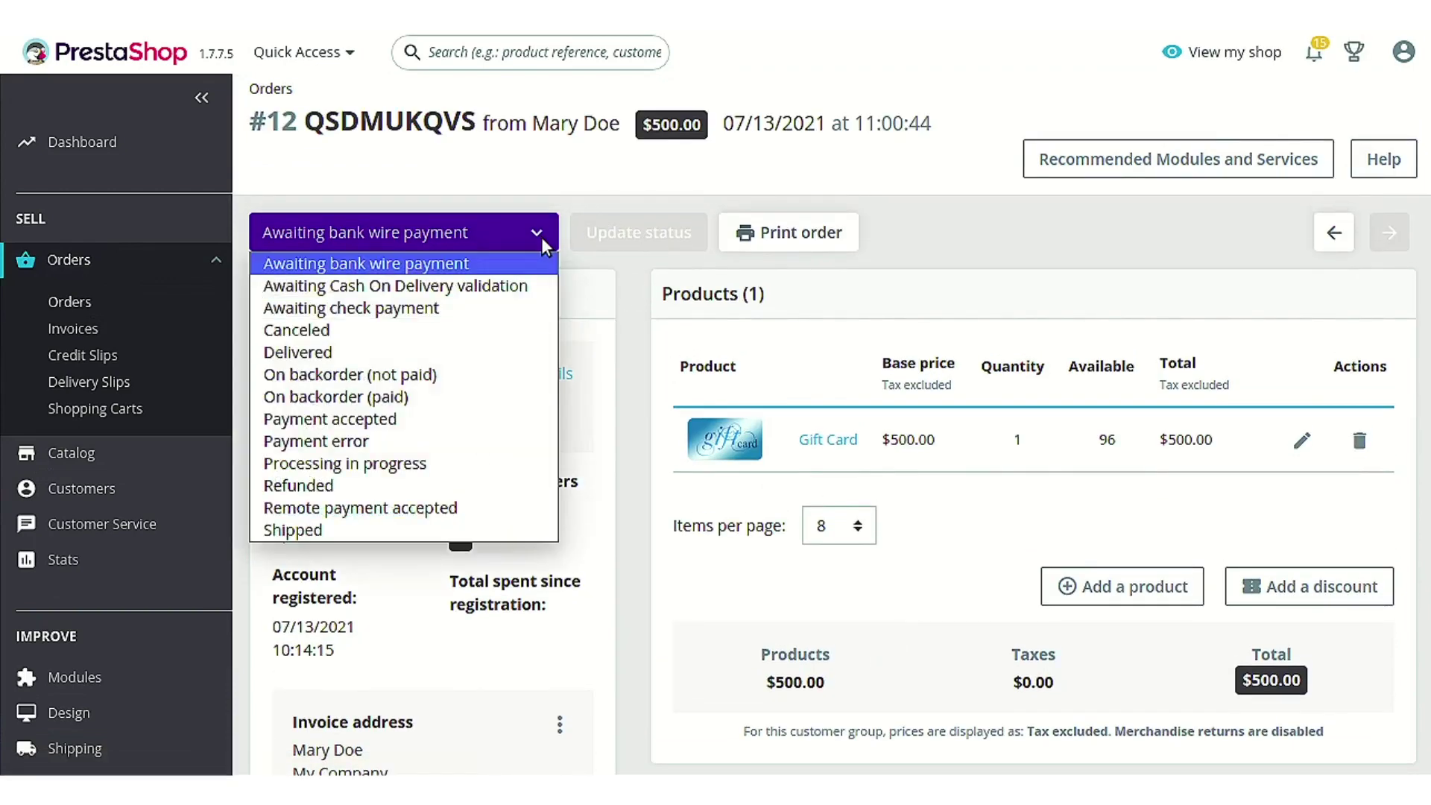
left_click(420, 419)
left_click(671, 233)
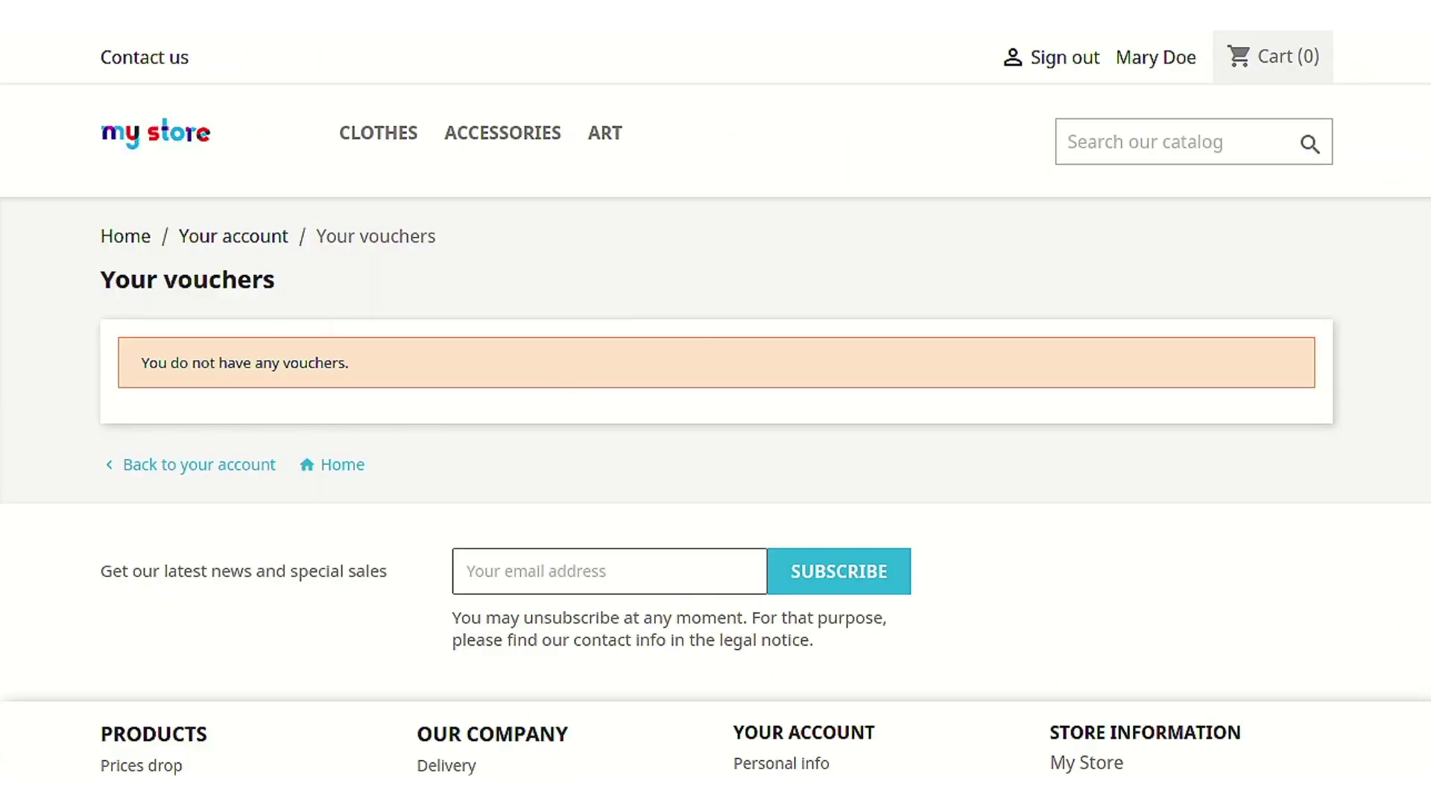
- Refresh the vouchers page to reveal the $500.00 voucher expiring 07/31/2021, then check the admin order's status history
key("F5")
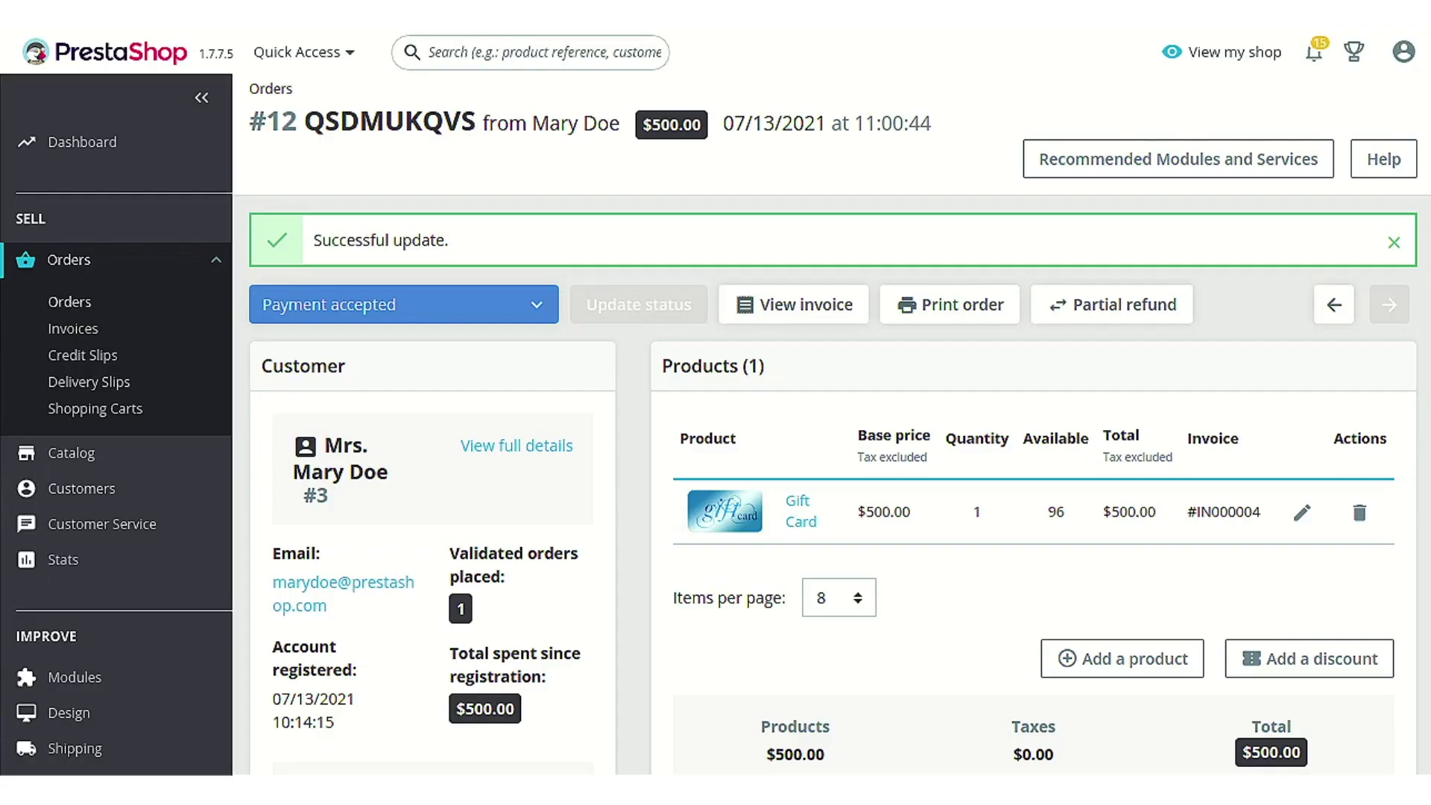
scroll(79, 677, "down", 5)
- Show an order's single voucher from the Gift Card Order list: quantity 1, unused, expiring 07/31/2021
scroll(79, 677, "down", 5)
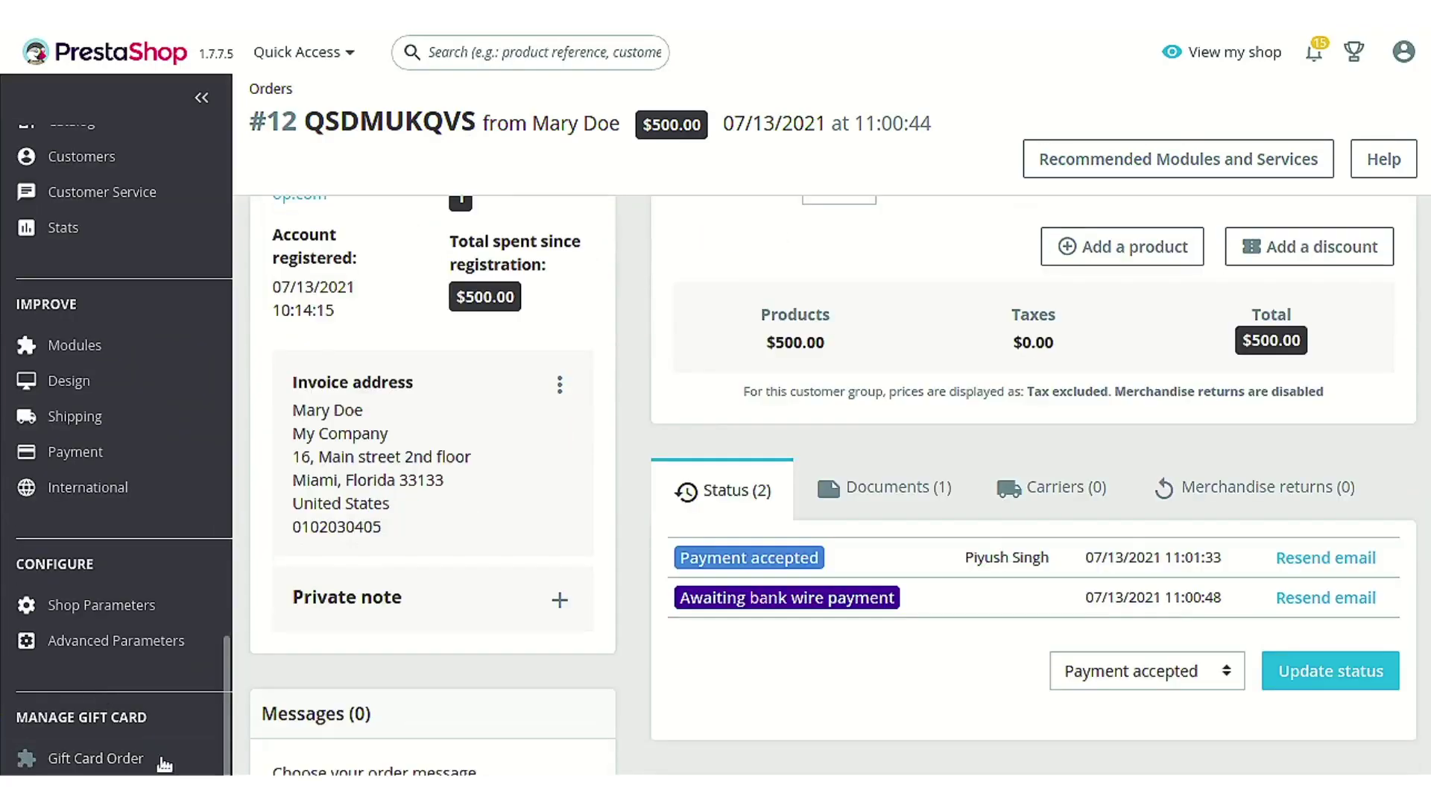
left_click(176, 768)
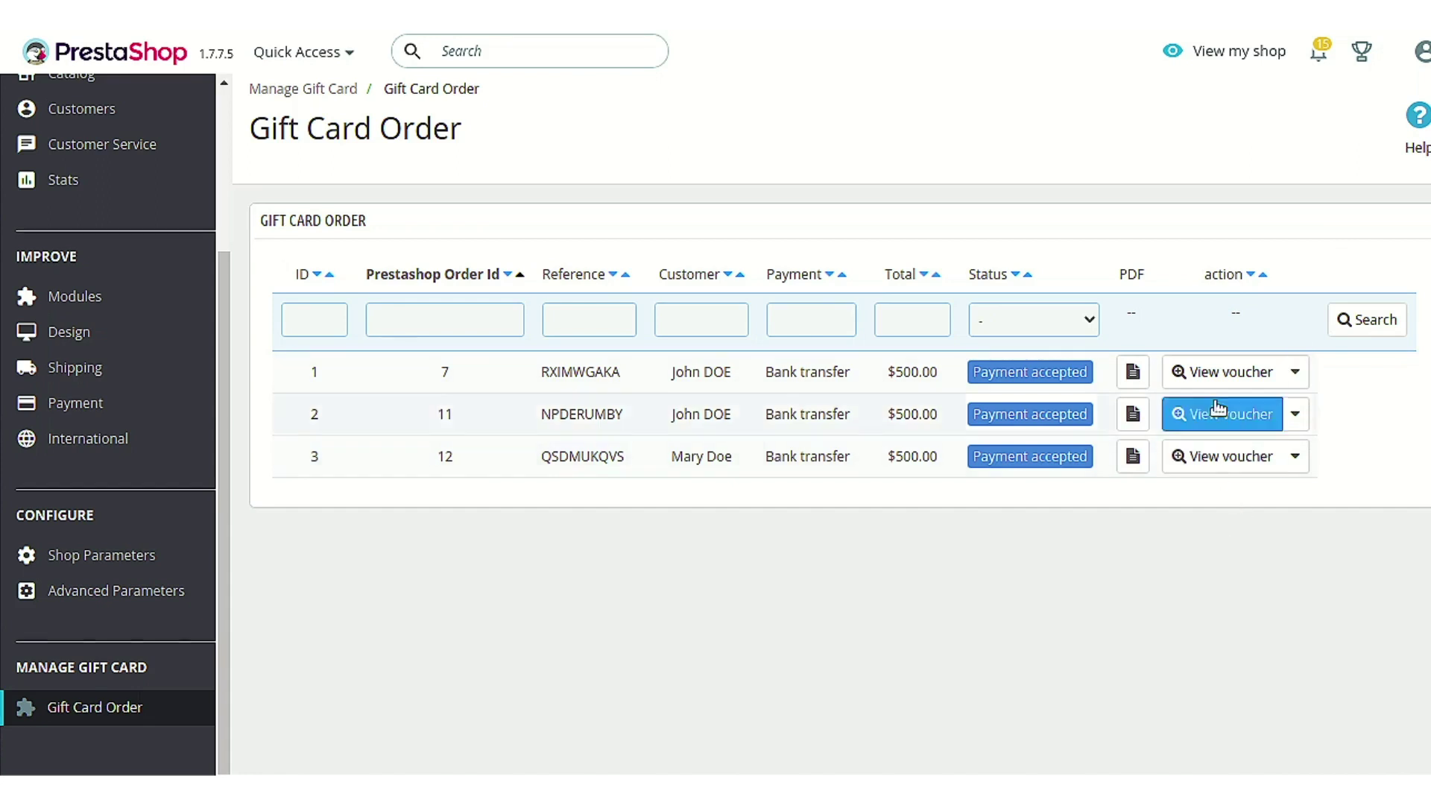
left_click(1218, 369)
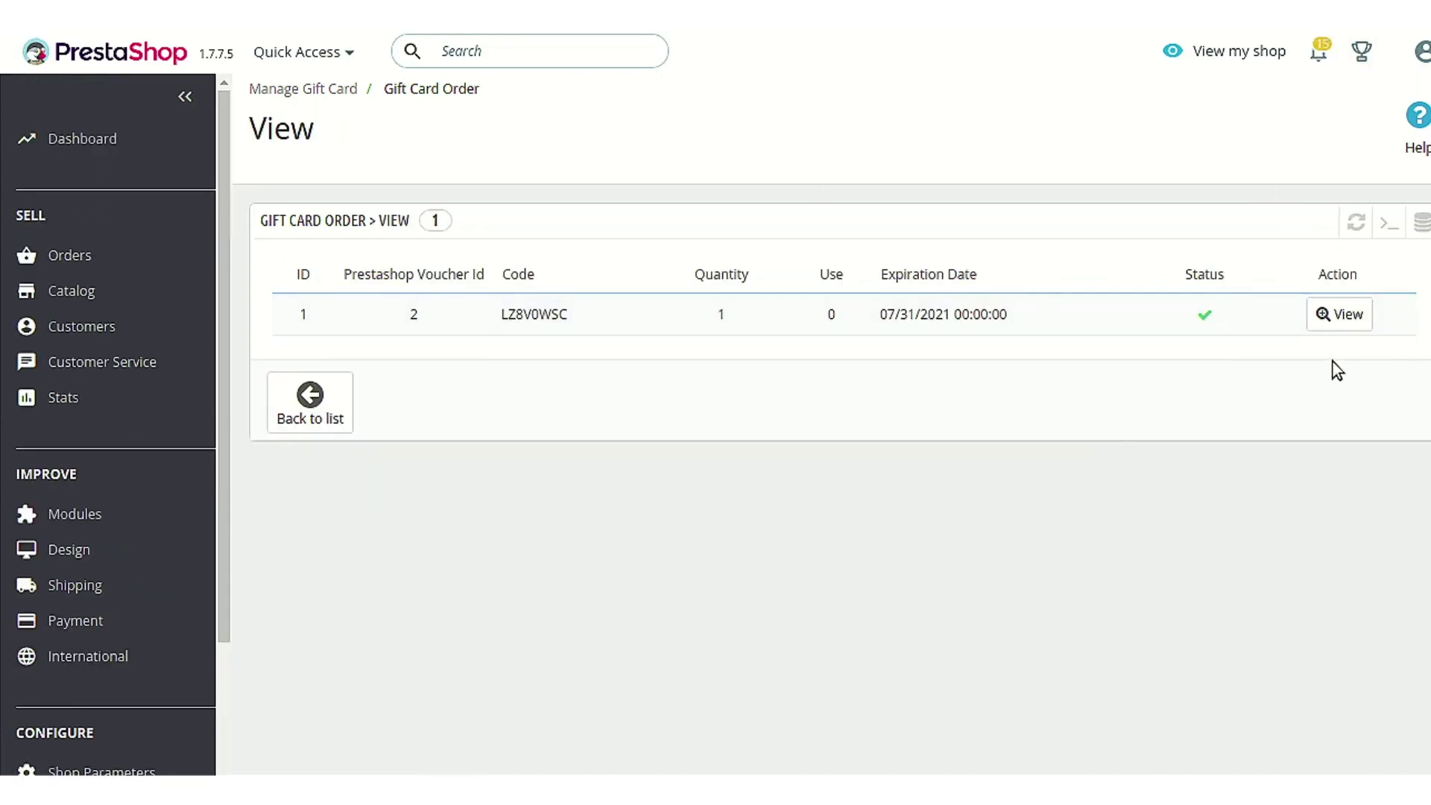
- Review the voucher's cart rule: partial use allowed, priority 1, status enabled
left_click(1332, 326)
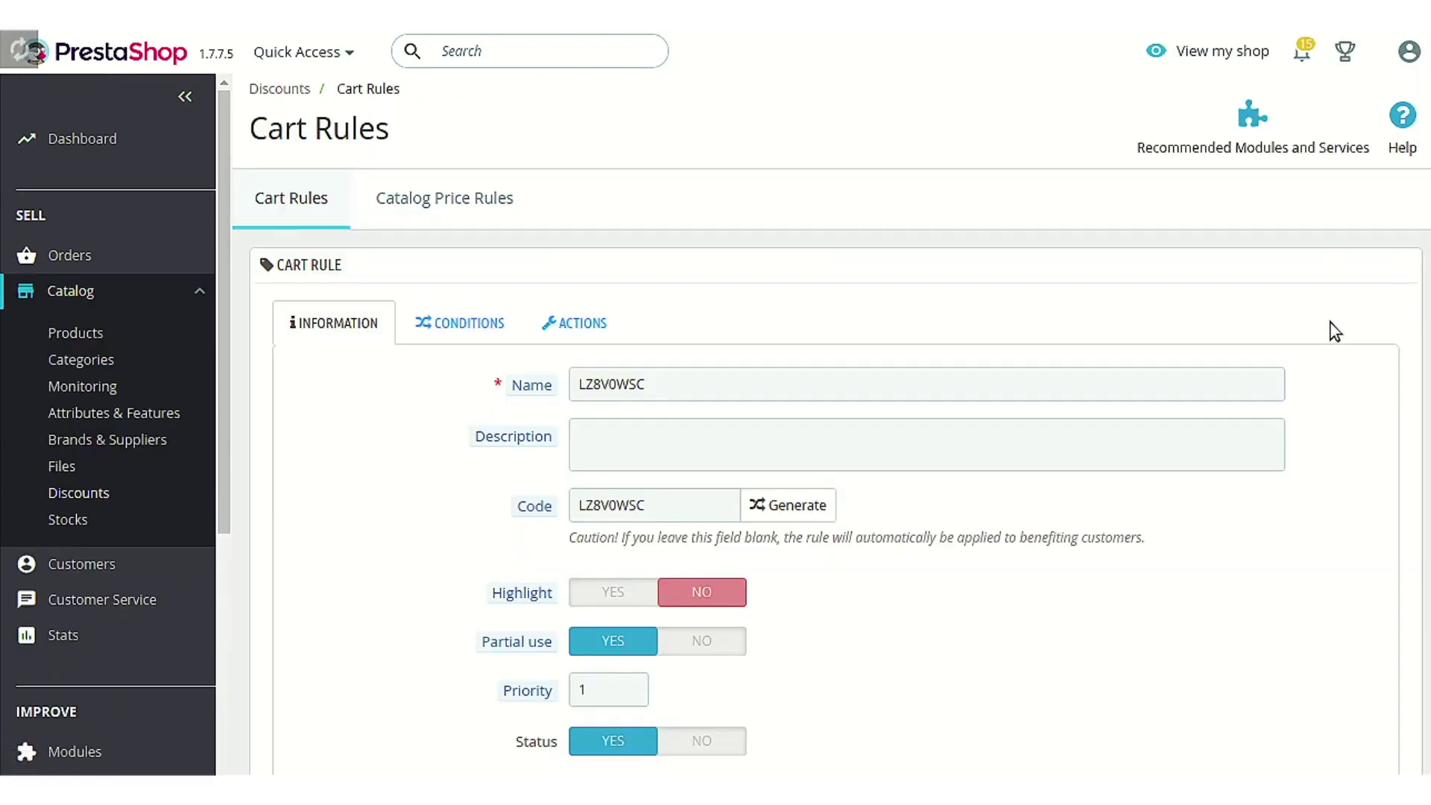
scroll(1078, 522, "down", 3)
scroll(1078, 522, "up", 3)
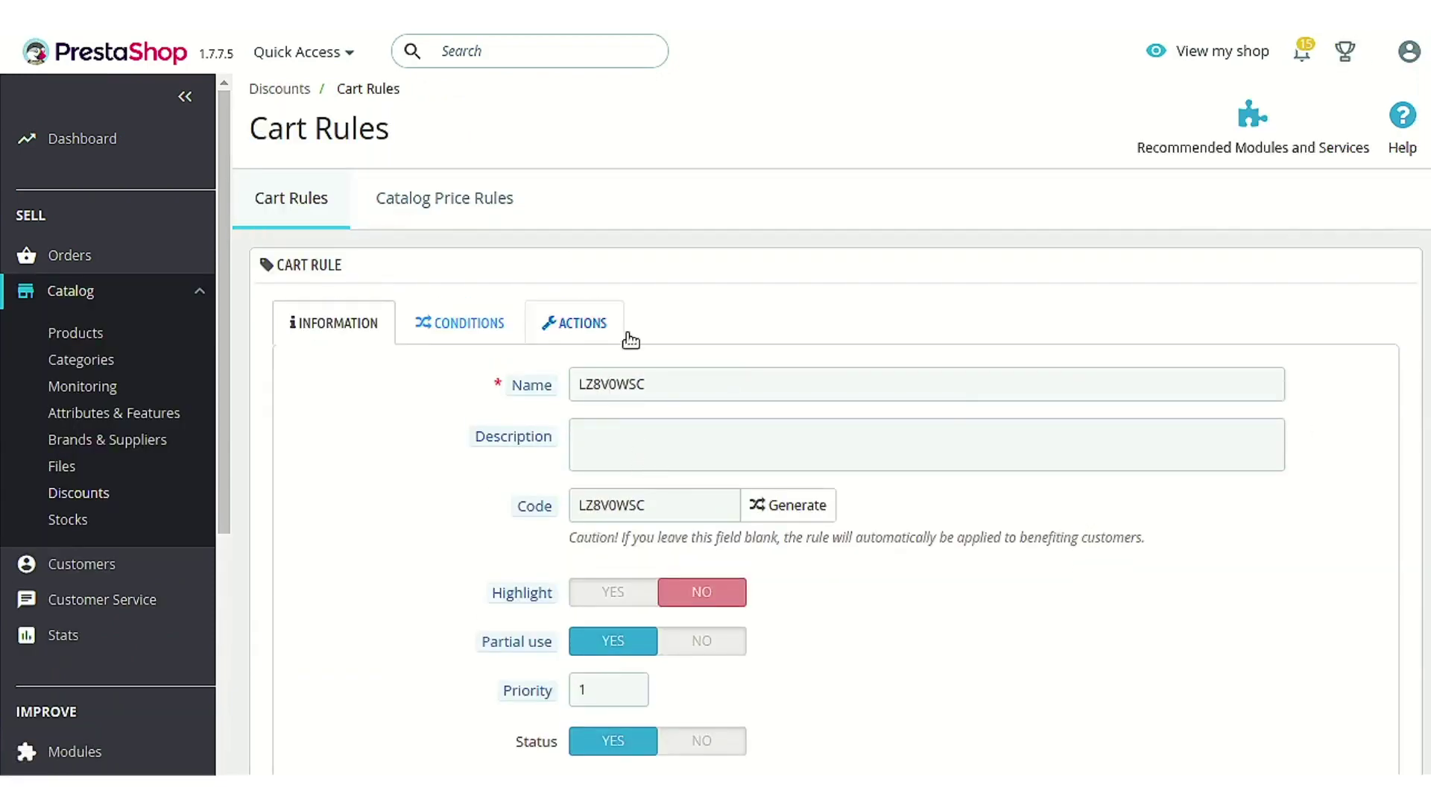